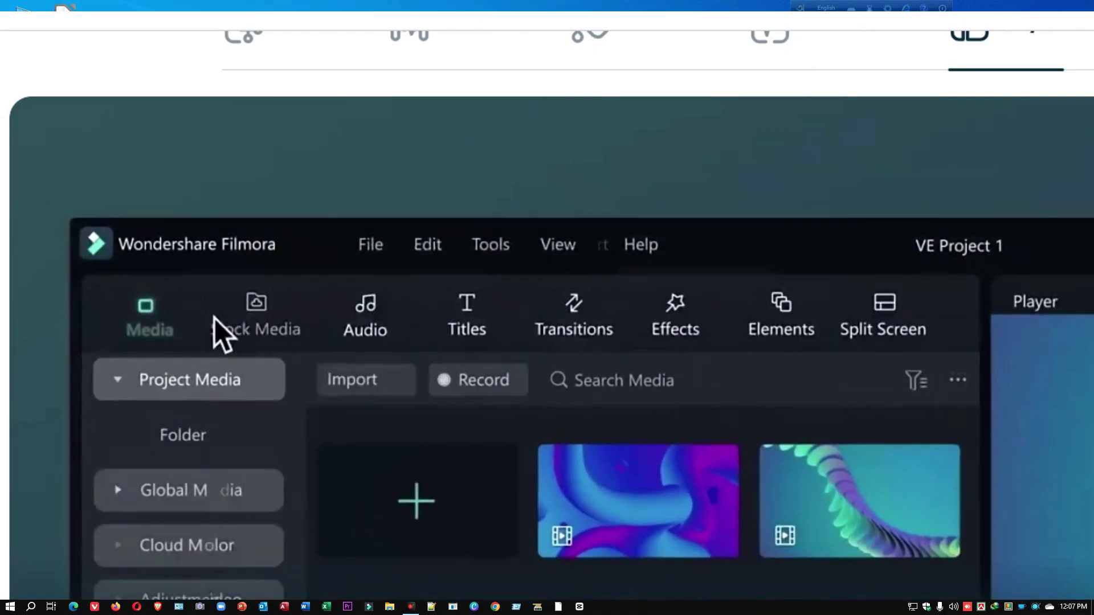
Minimize the open windows to the desktop and start Filmora9 with a new empty project.
{"action": "key", "text": "super+d"}
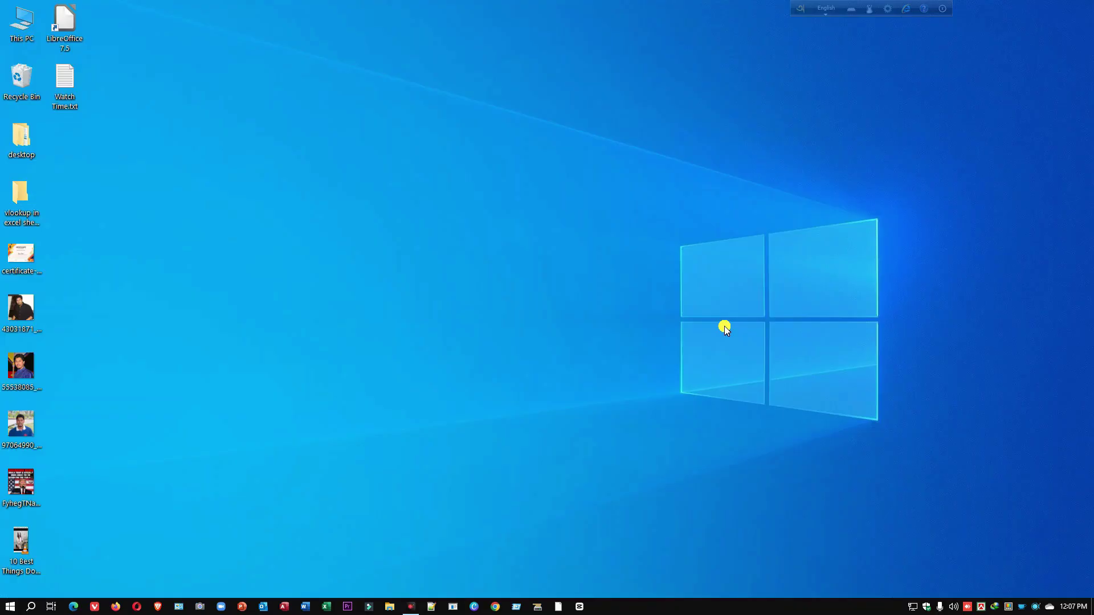
{"action": "left_click", "coordinate": [371, 608]}
{"action": "left_click", "coordinate": [378, 324]}
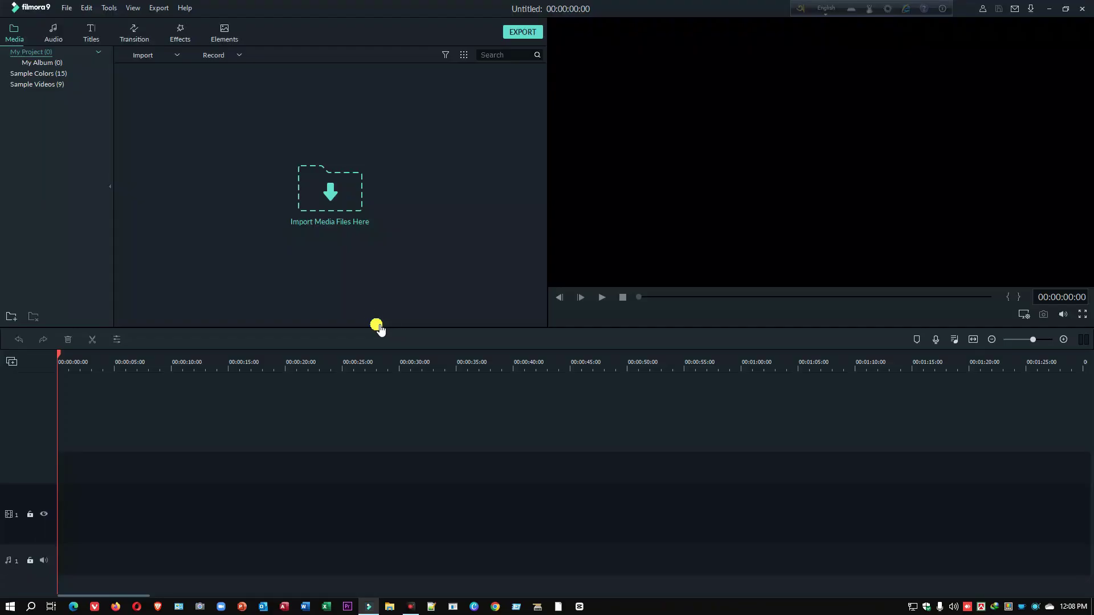
Import the Microsoft Outlook Tutorial in Bangla video from the Downloads folder into the project media.
{"action": "left_click", "coordinate": [330, 194]}
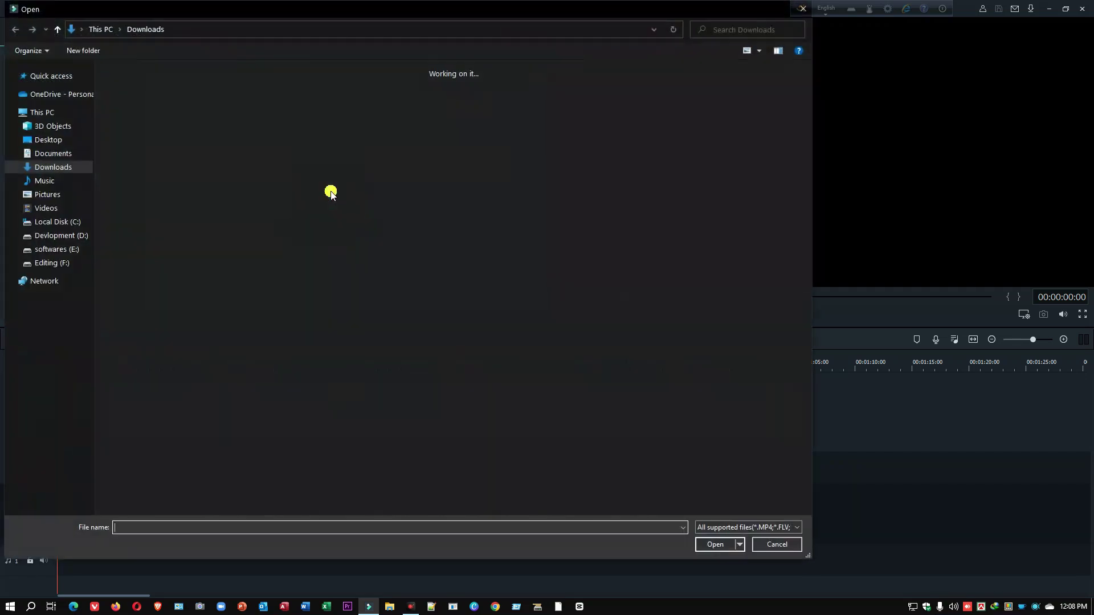
{"action": "left_click", "coordinate": [130, 121]}
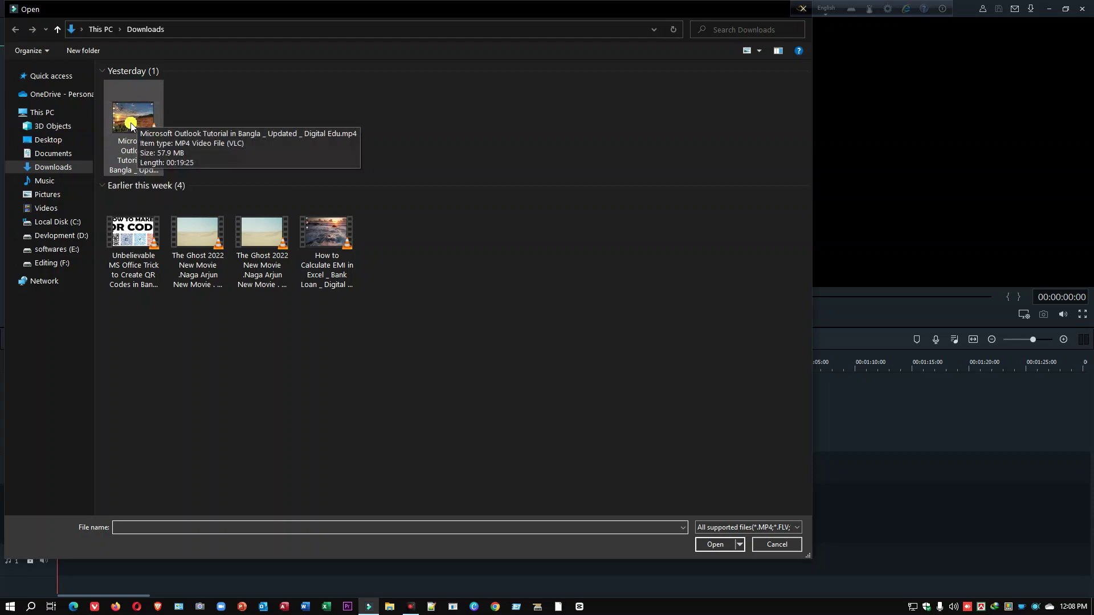
{"action": "double_click", "coordinate": [131, 122]}
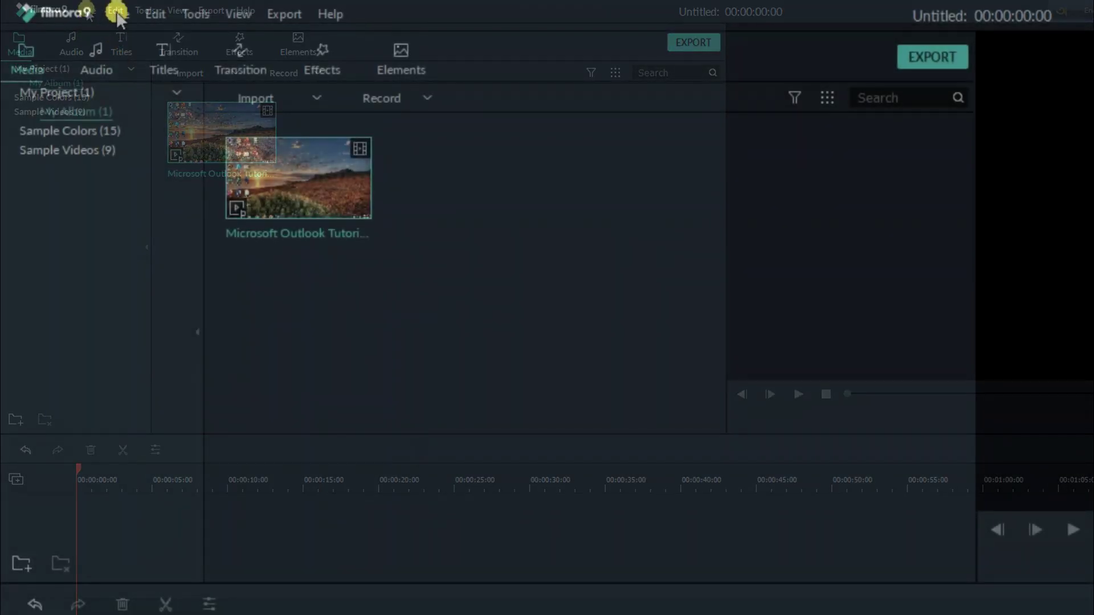
In the project settings, set the resolution to 720 x 1280 (9:16 Portrait).
{"action": "left_click", "coordinate": [117, 13]}
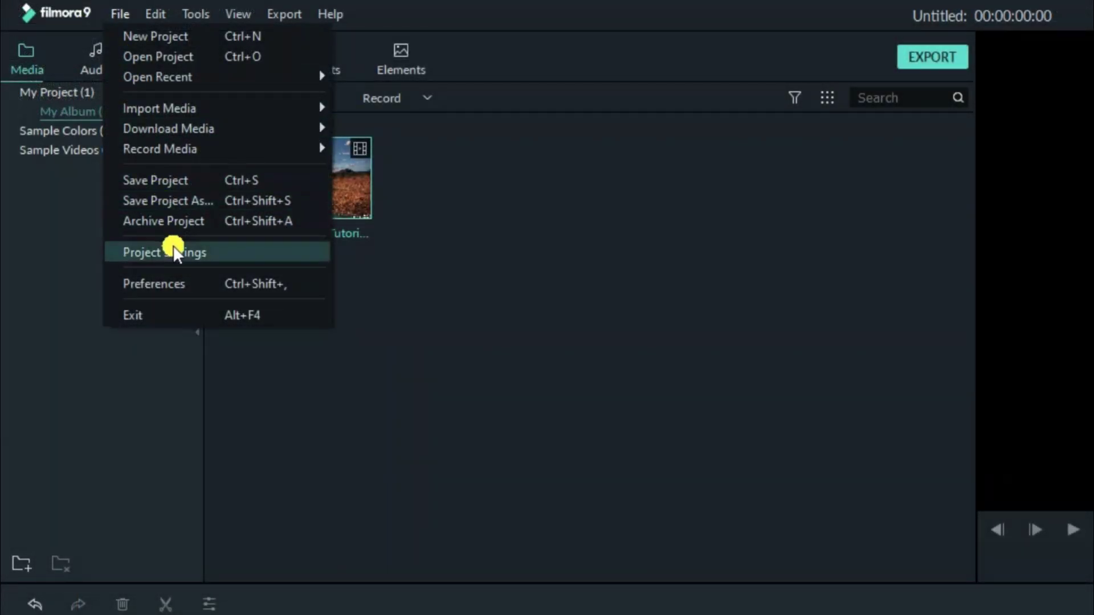
{"action": "left_click", "coordinate": [189, 251]}
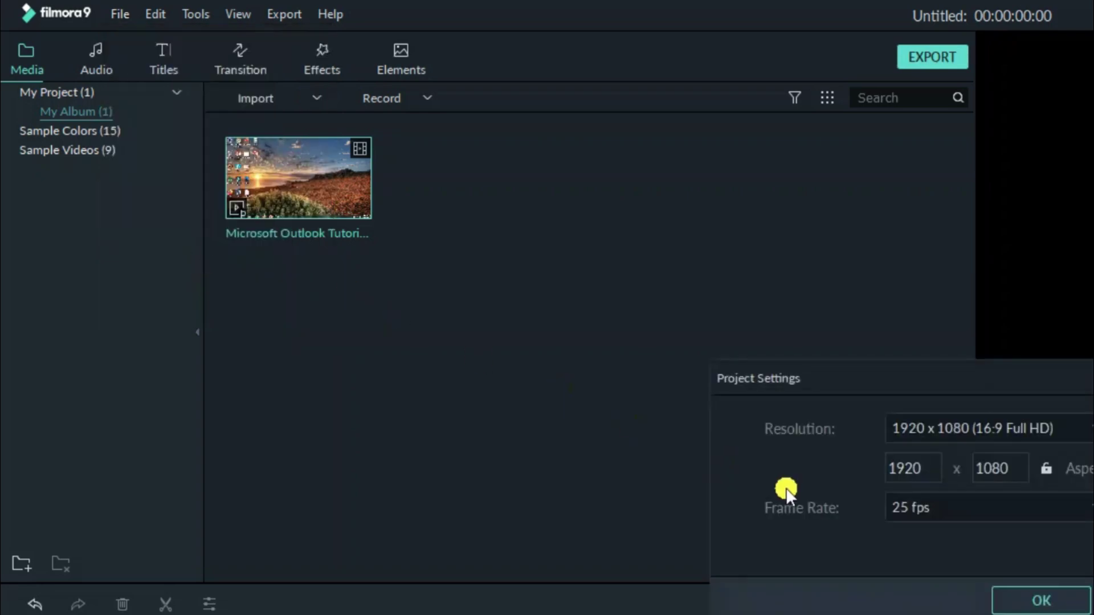
{"action": "left_click", "coordinate": [1092, 428]}
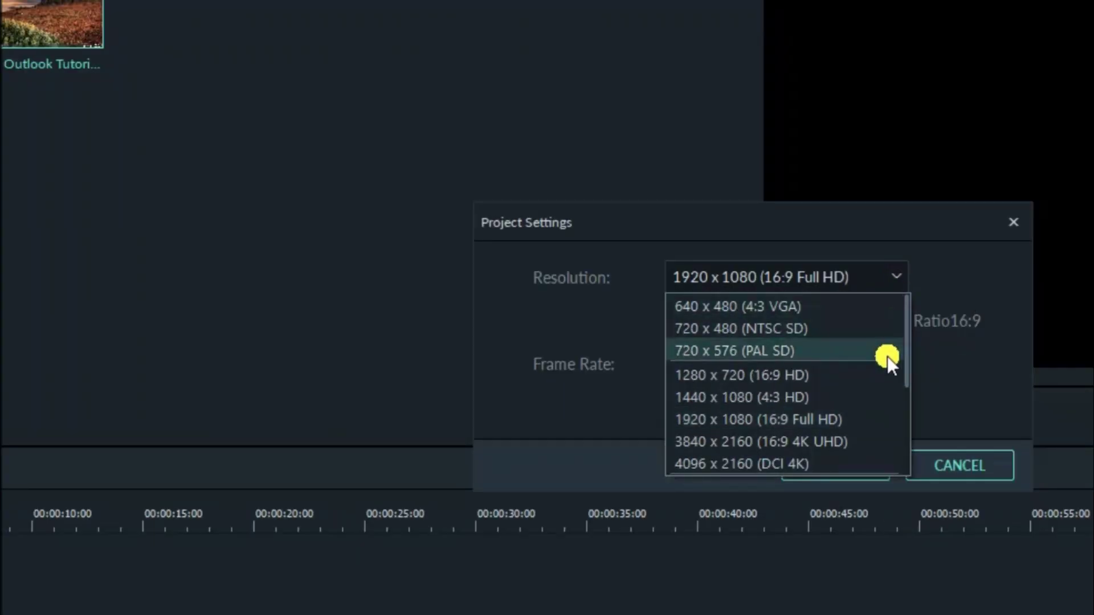
{"action": "scroll", "coordinate": [1086, 505], "scroll_direction": "down", "scroll_amount": 2}
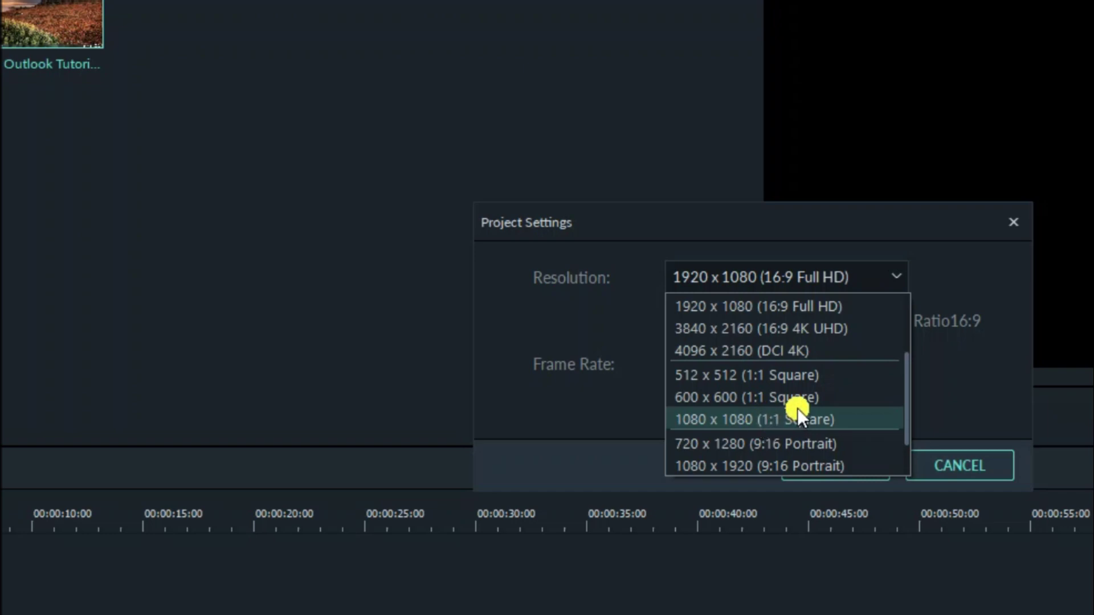
{"action": "scroll", "coordinate": [798, 410], "scroll_direction": "down", "scroll_amount": 1}
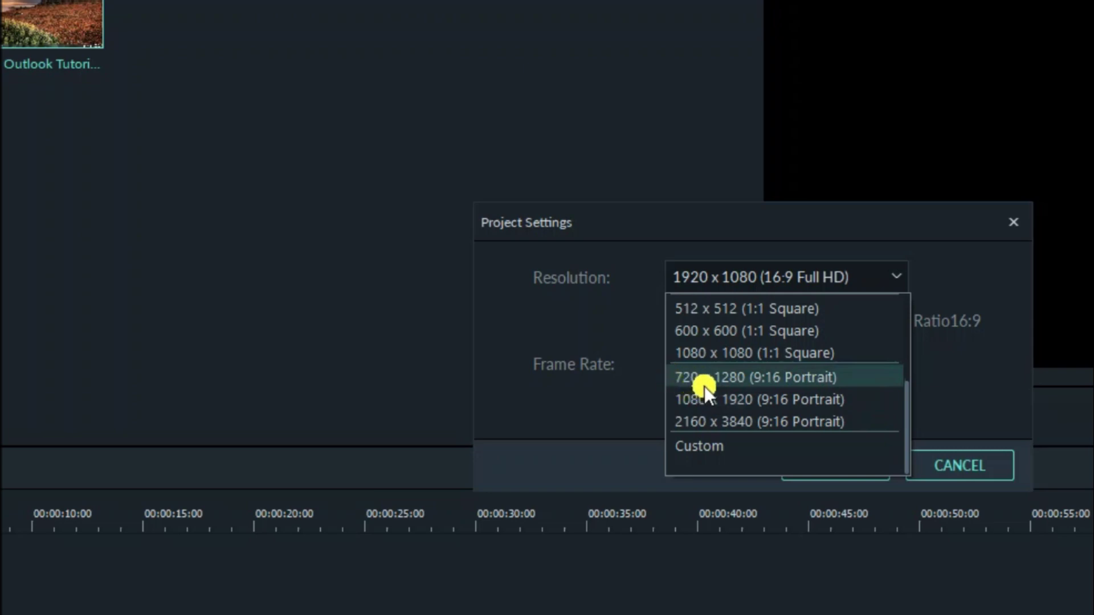
{"action": "left_click", "coordinate": [732, 378]}
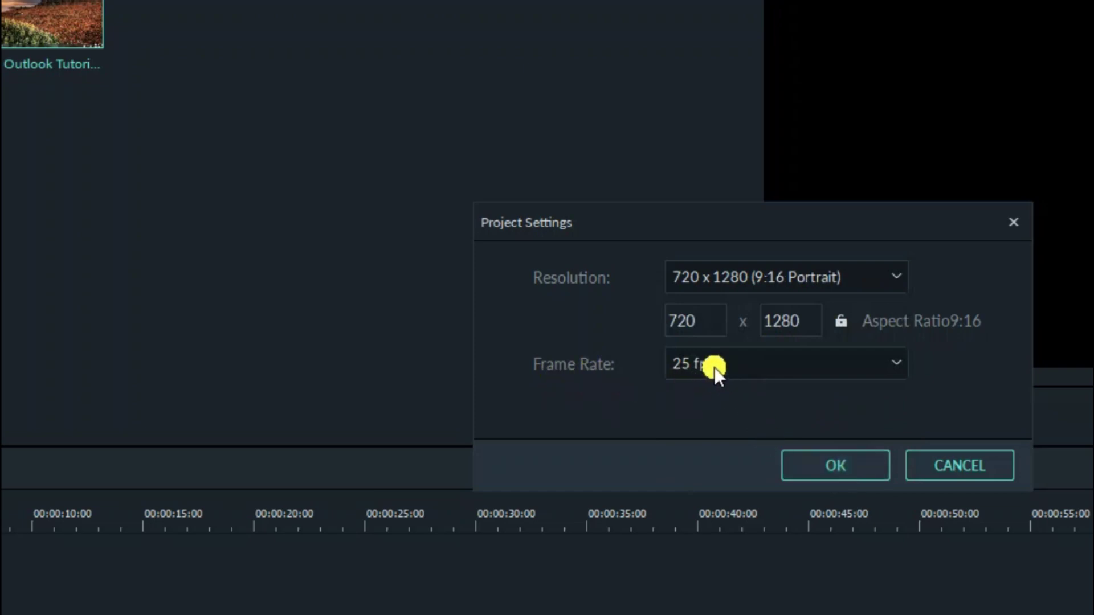
Set the project frame rate to 29.97 fps and apply the project settings.
{"action": "left_click", "coordinate": [740, 364]}
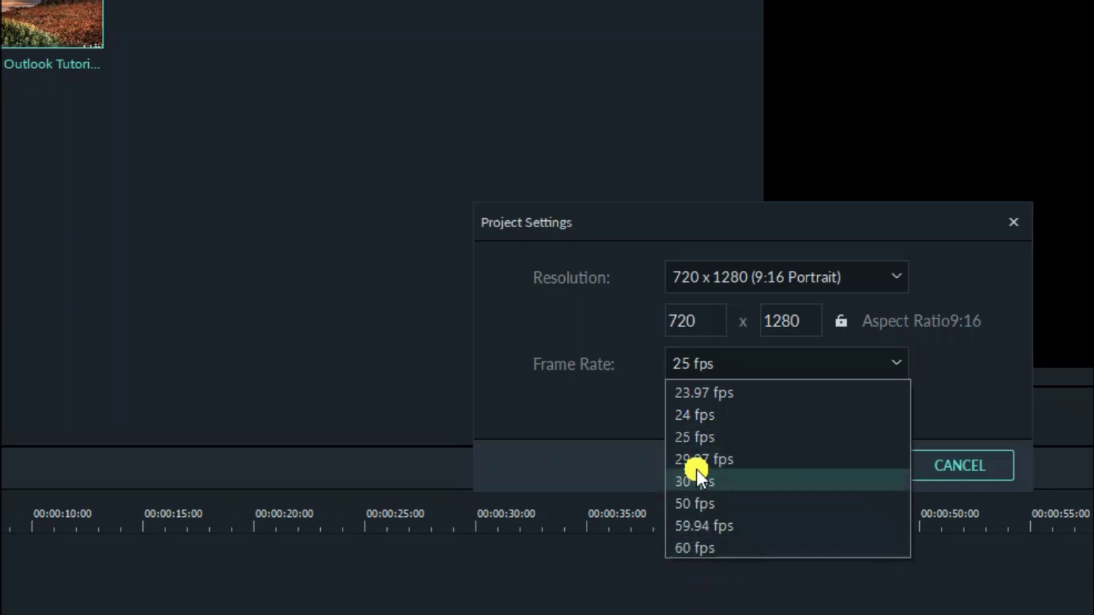
{"action": "left_click", "coordinate": [722, 460]}
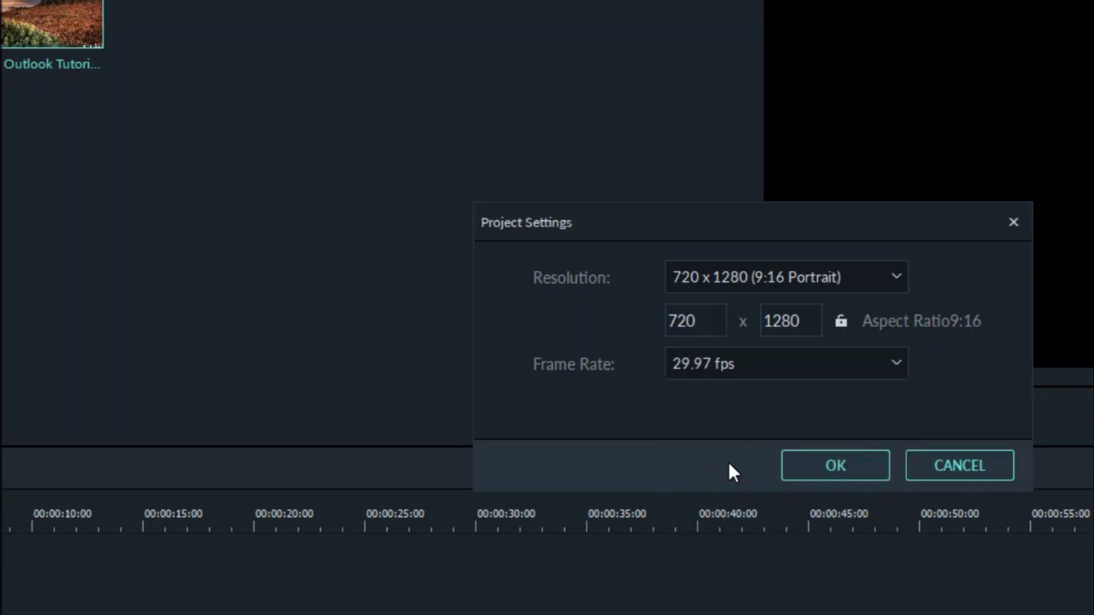
{"action": "left_click", "coordinate": [843, 465]}
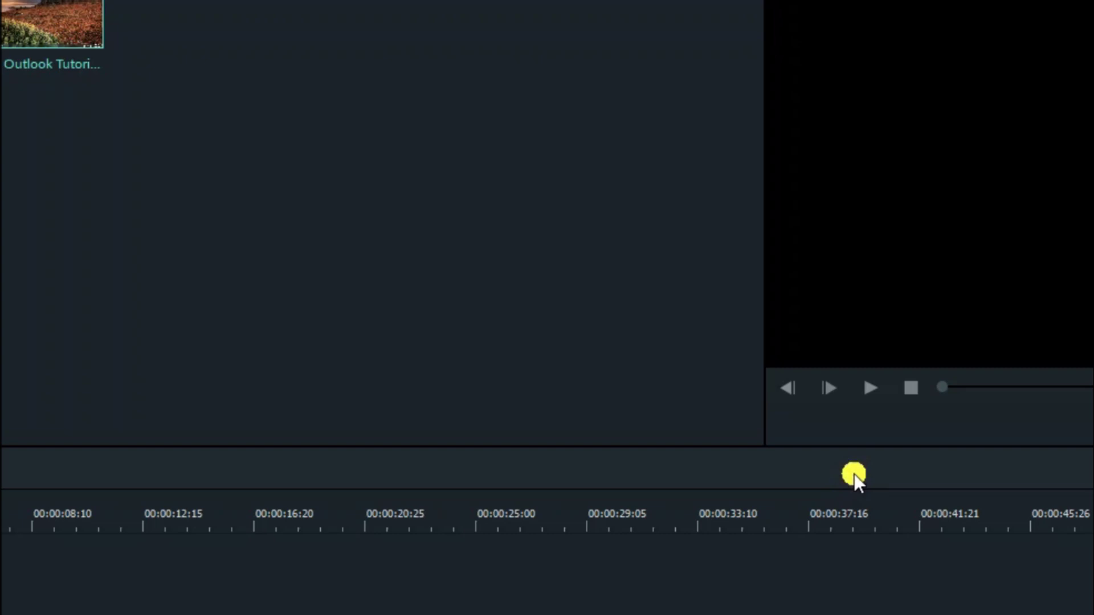
Place the Outlook tutorial video at the start of video track 1, keeping the current project settings.
{"action": "left_click_drag", "start_coordinate": [46, 6], "coordinate": [0, 576]}
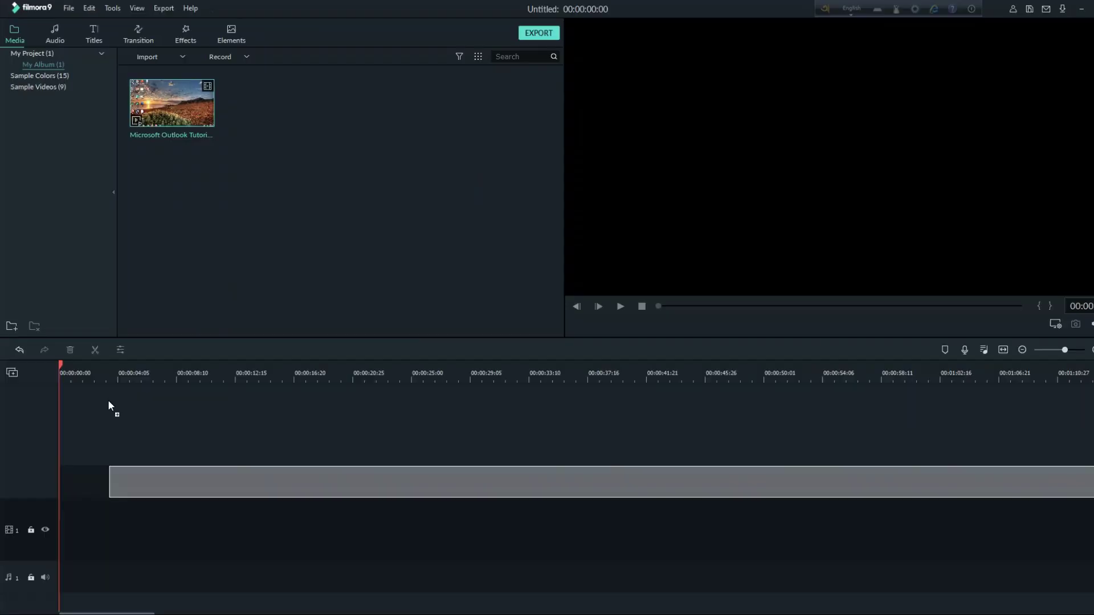
{"action": "left_click_drag", "start_coordinate": [108, 401], "coordinate": [38, 507]}
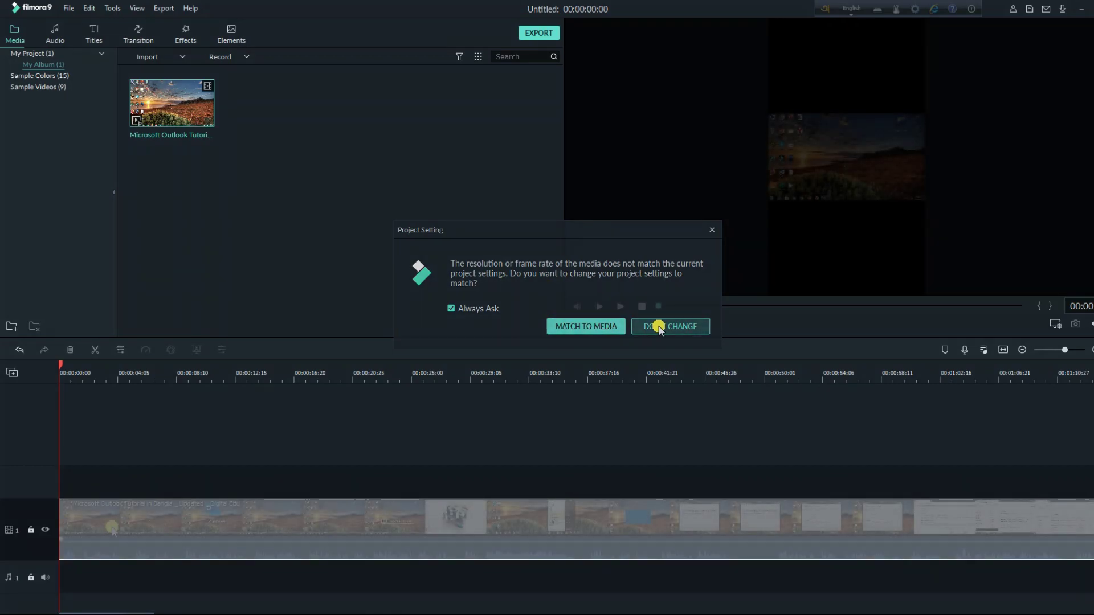
{"action": "left_click", "coordinate": [658, 327]}
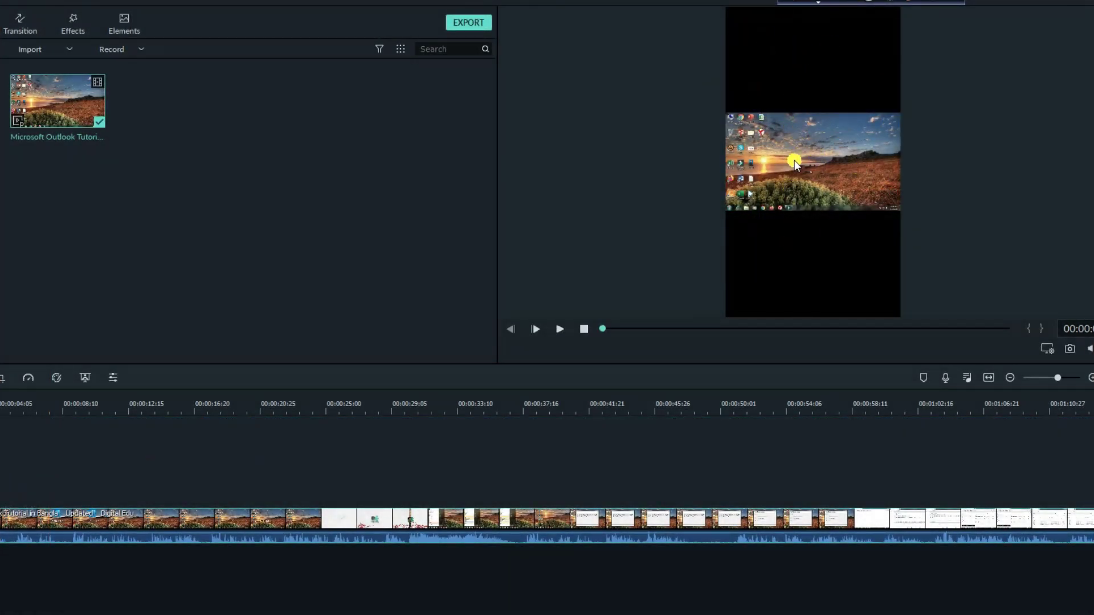
Stretch the clip vertically in the preview to fill the whole portrait frame and check it in full screen.
{"action": "left_click", "coordinate": [794, 159]}
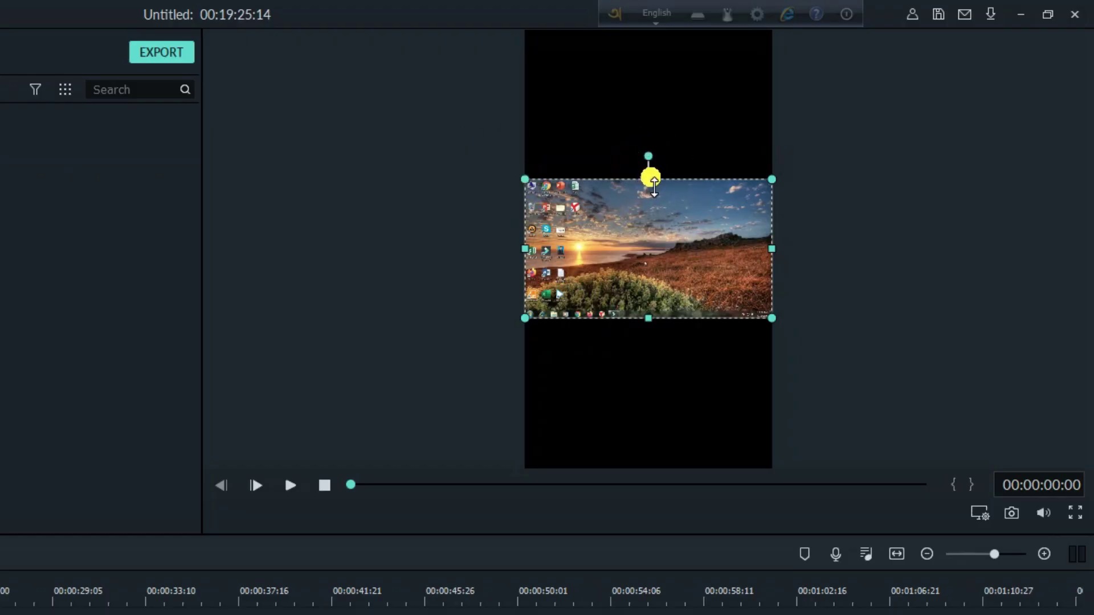
{"action": "left_click_drag", "start_coordinate": [649, 179], "coordinate": [660, 116]}
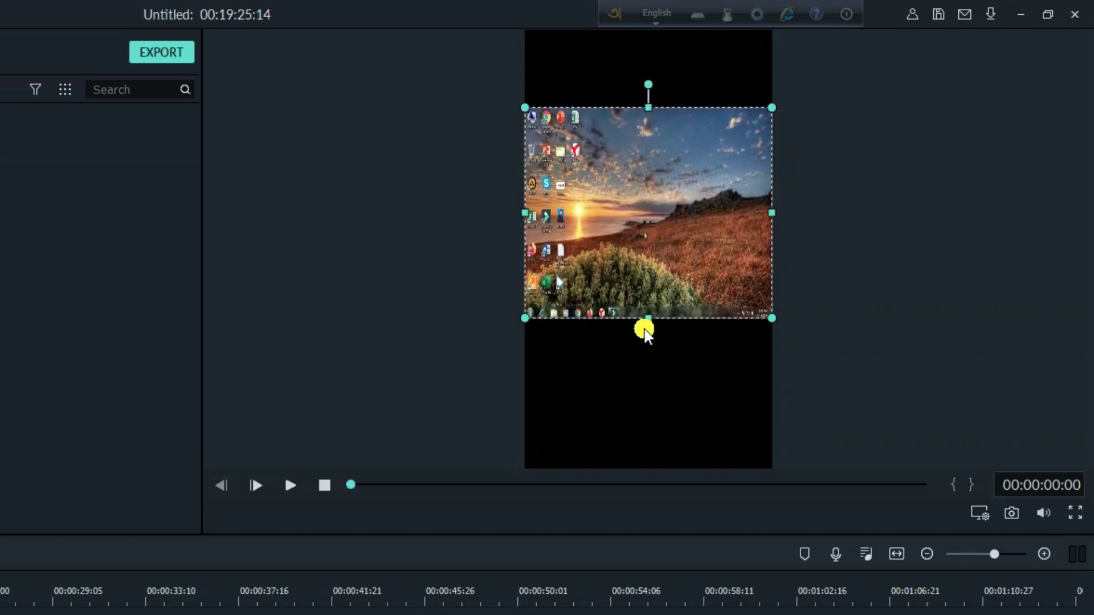
{"action": "left_click_drag", "start_coordinate": [648, 314], "coordinate": [643, 400]}
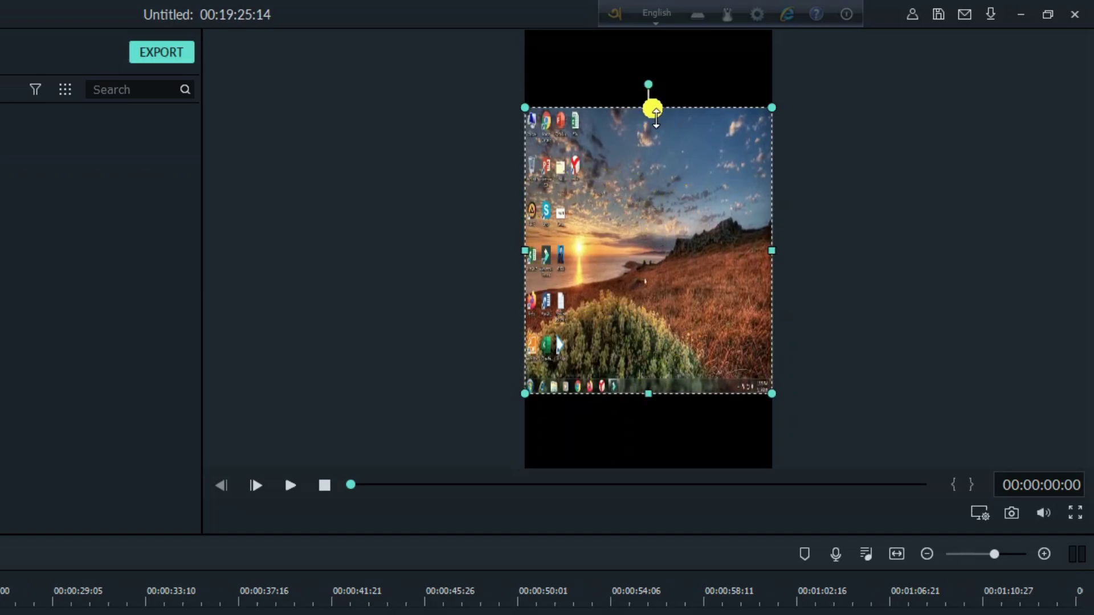
{"action": "left_click_drag", "start_coordinate": [649, 108], "coordinate": [656, 39]}
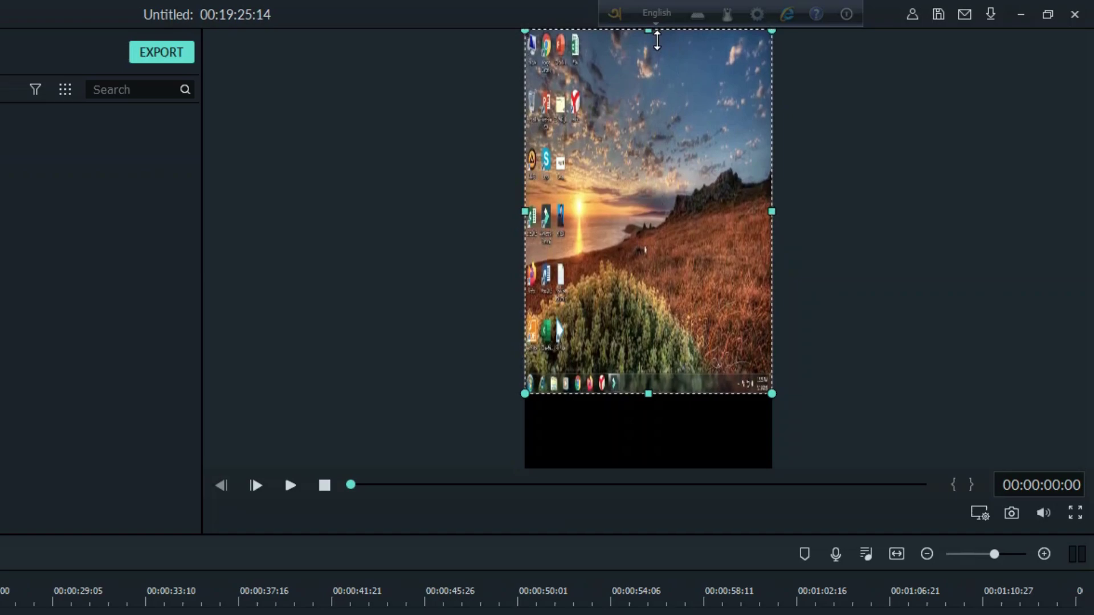
{"action": "left_click_drag", "start_coordinate": [650, 399], "coordinate": [648, 481]}
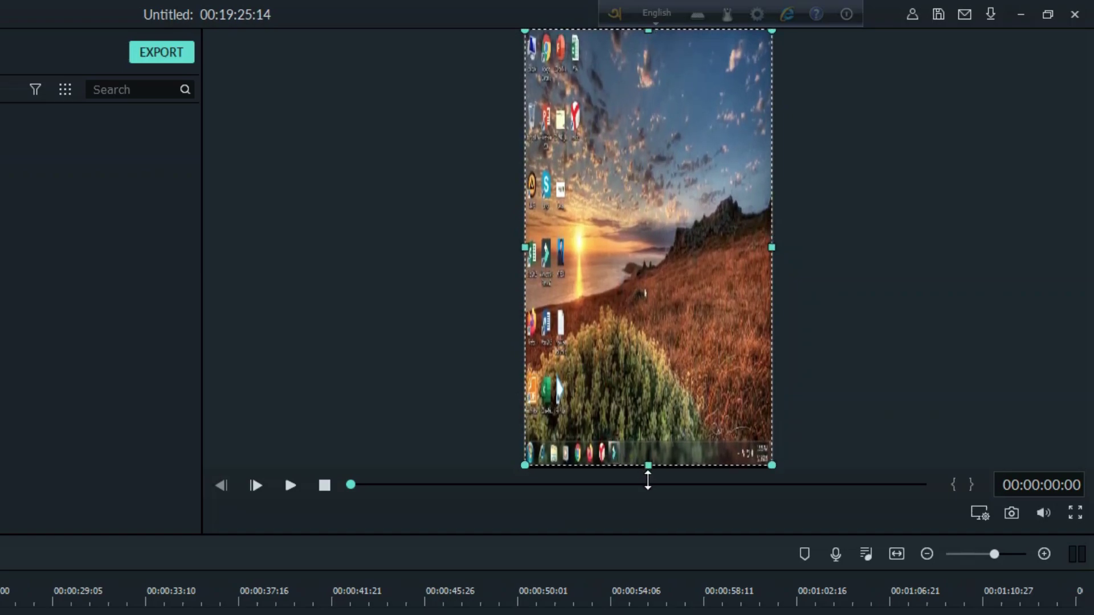
{"action": "left_click", "coordinate": [1071, 513]}
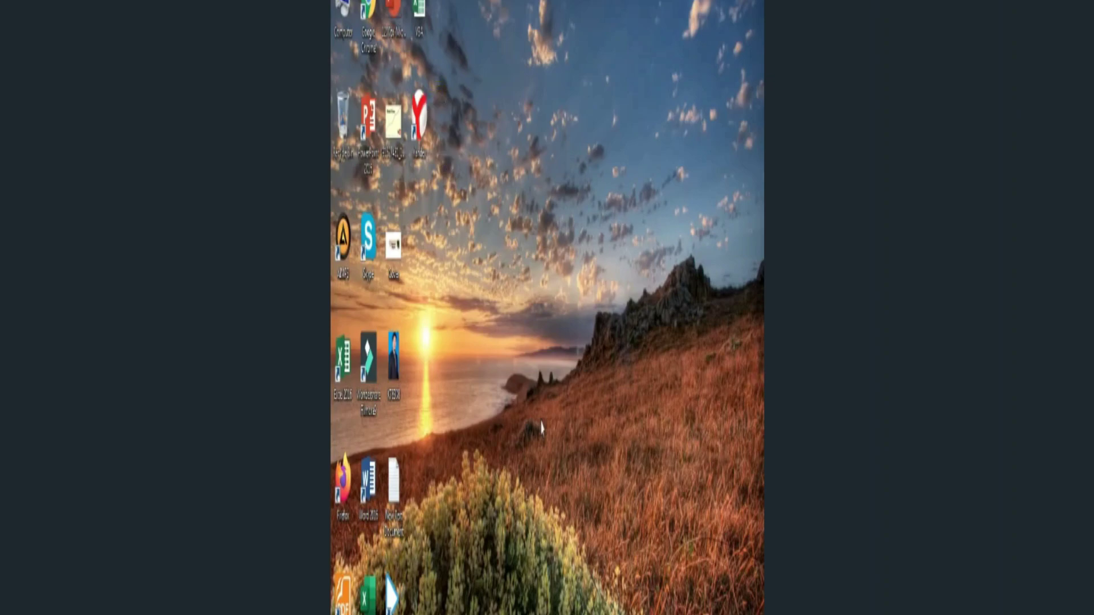
{"action": "key", "text": "Escape"}
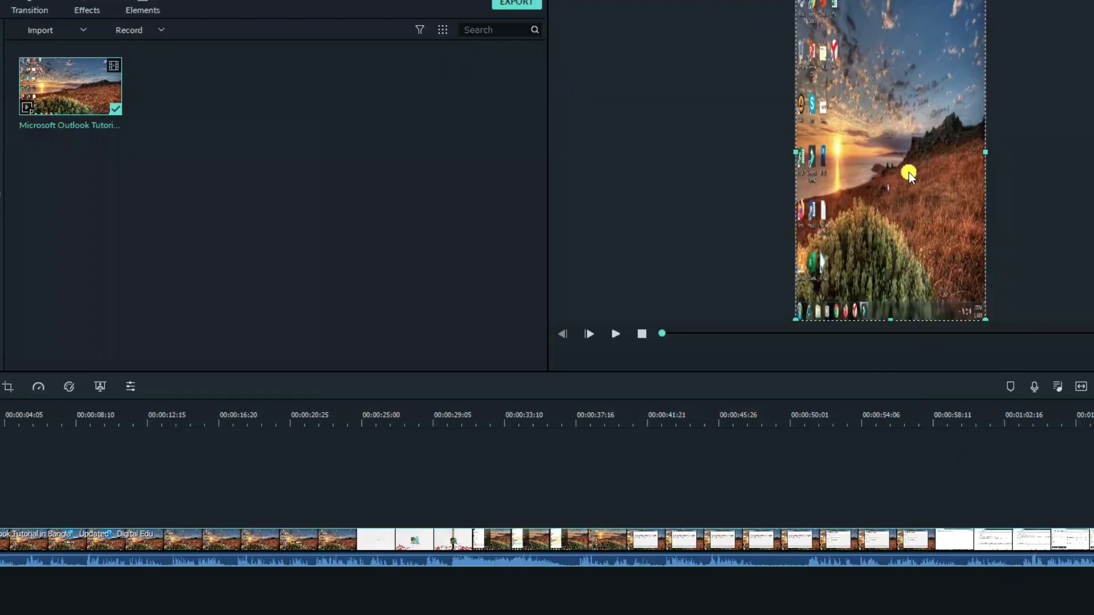
Reduce the clip's height from both ends, leaving black bands above and below, and briefly play the preview.
{"action": "left_click_drag", "start_coordinate": [891, 3], "coordinate": [882, 55]}
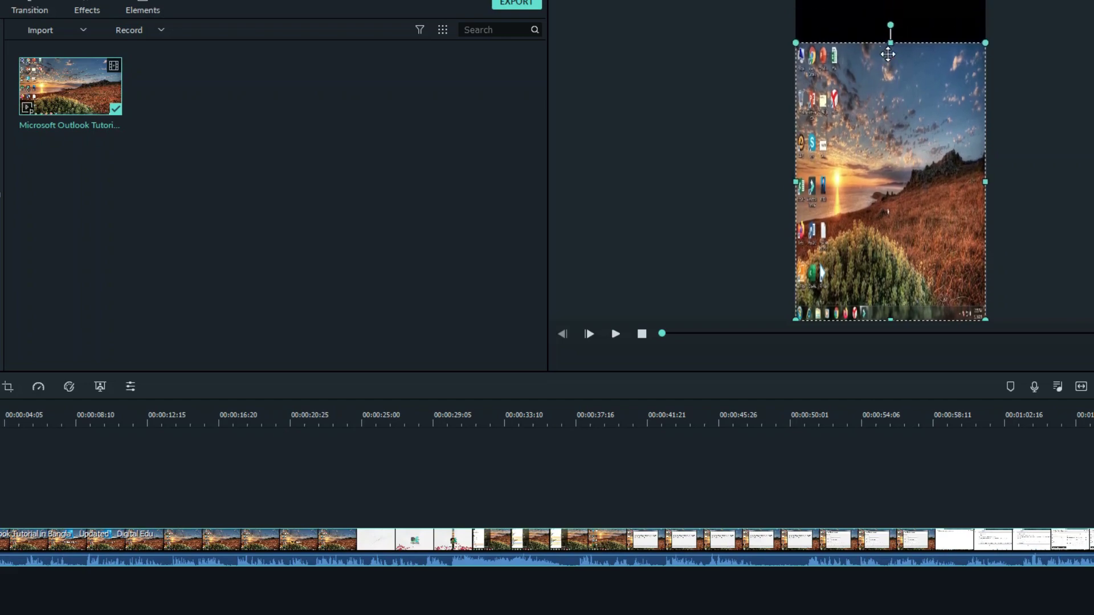
{"action": "left_click_drag", "start_coordinate": [889, 322], "coordinate": [902, 274]}
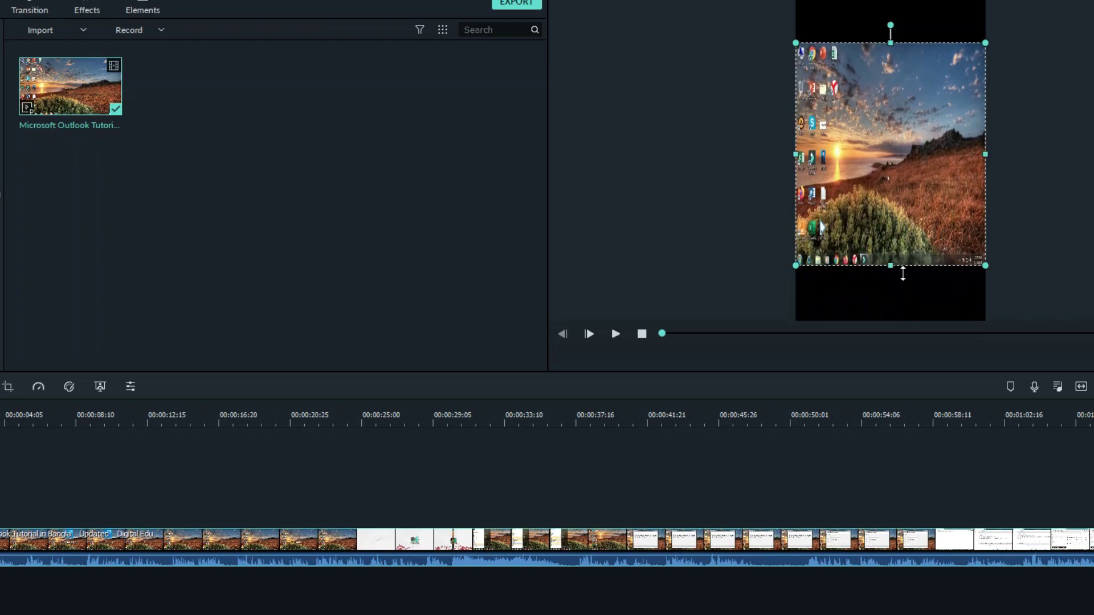
{"action": "left_click_drag", "start_coordinate": [904, 274], "coordinate": [903, 268]}
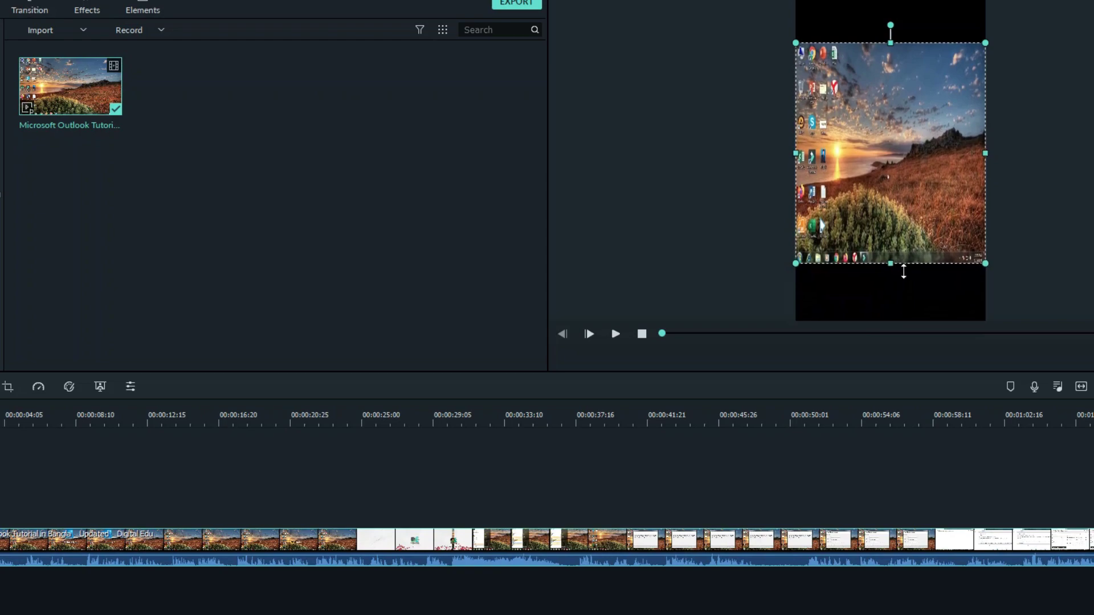
{"action": "left_click", "coordinate": [901, 261]}
{"action": "key", "text": "space"}
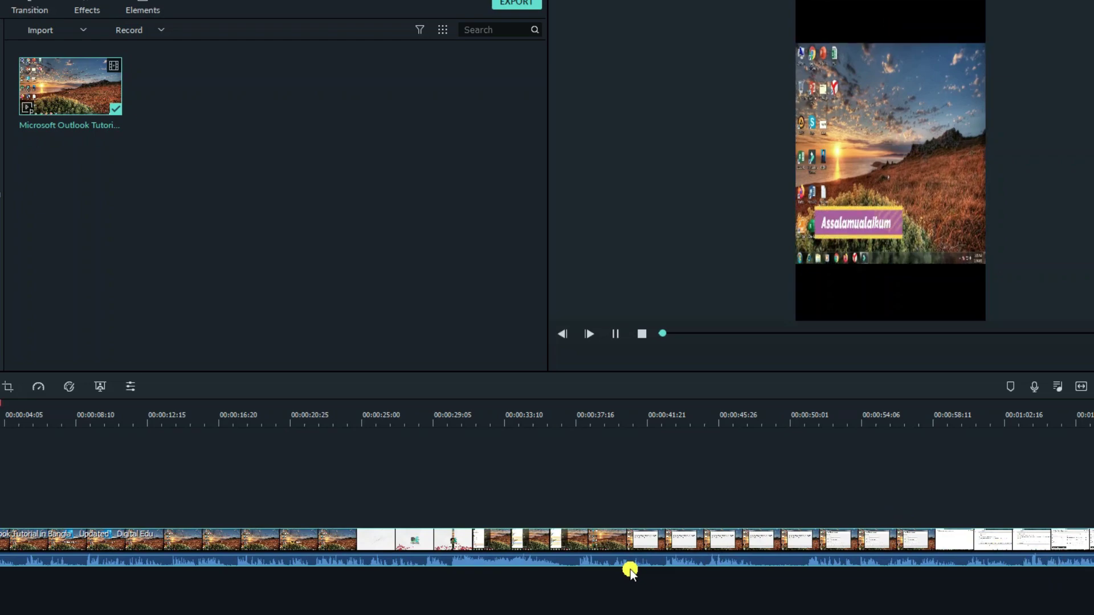
{"action": "key", "text": "space"}
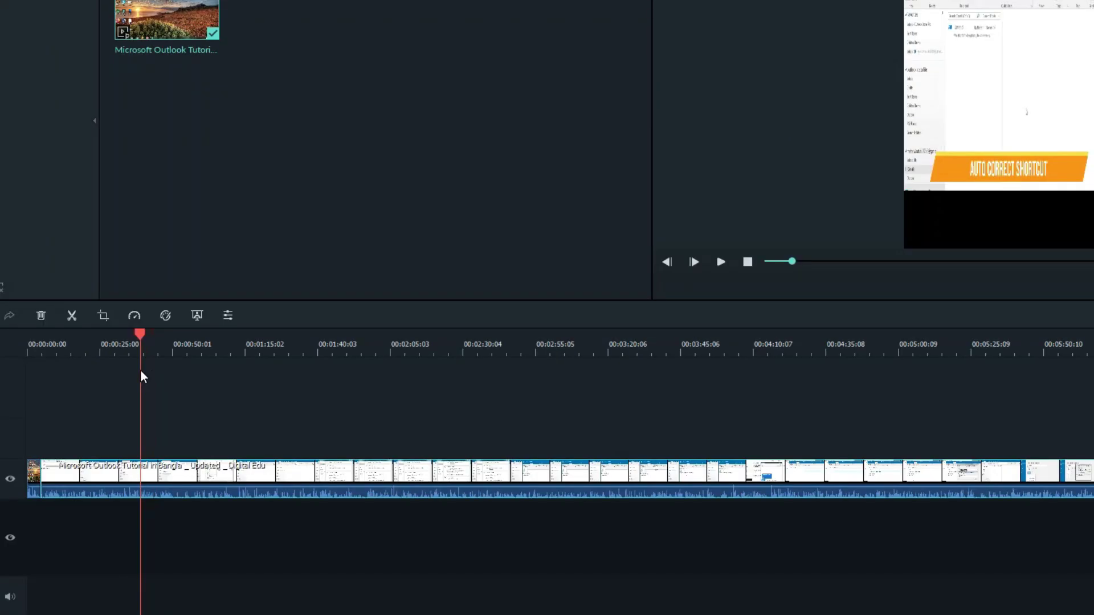
Split the timeline clip at about 38 seconds and delete the section between the short opening piece and the cut.
{"action": "left_click", "coordinate": [140, 371]}
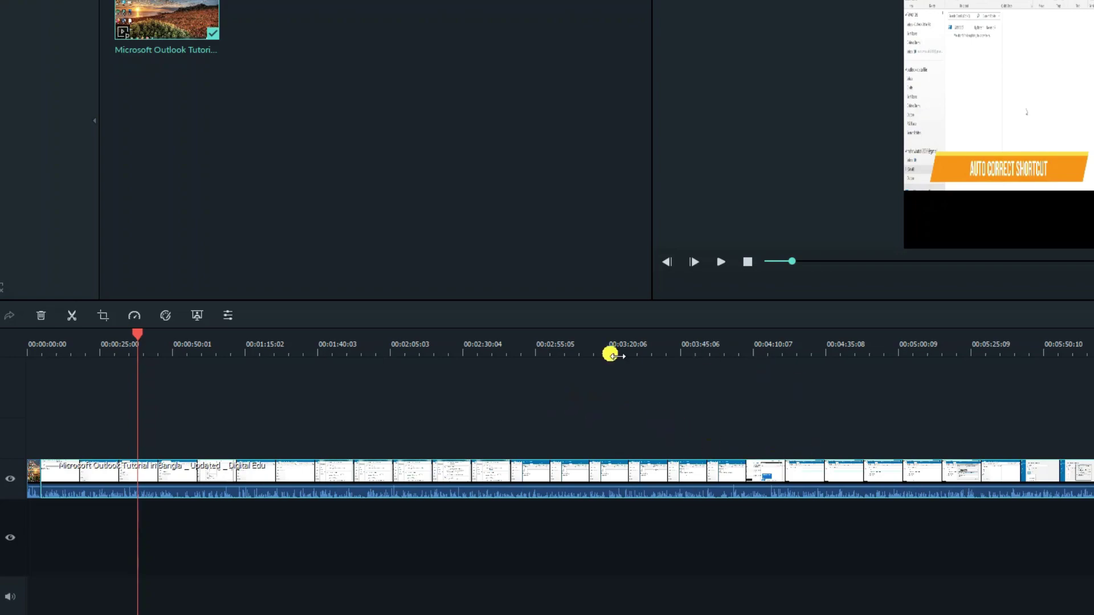
{"action": "left_click", "coordinate": [105, 475]}
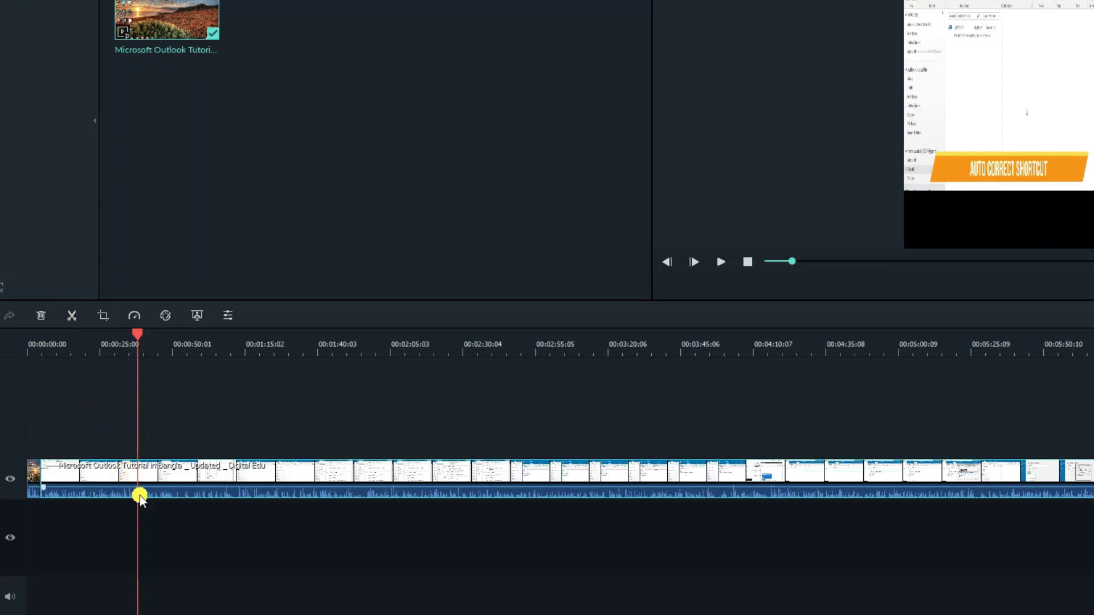
{"action": "left_click", "coordinate": [70, 317]}
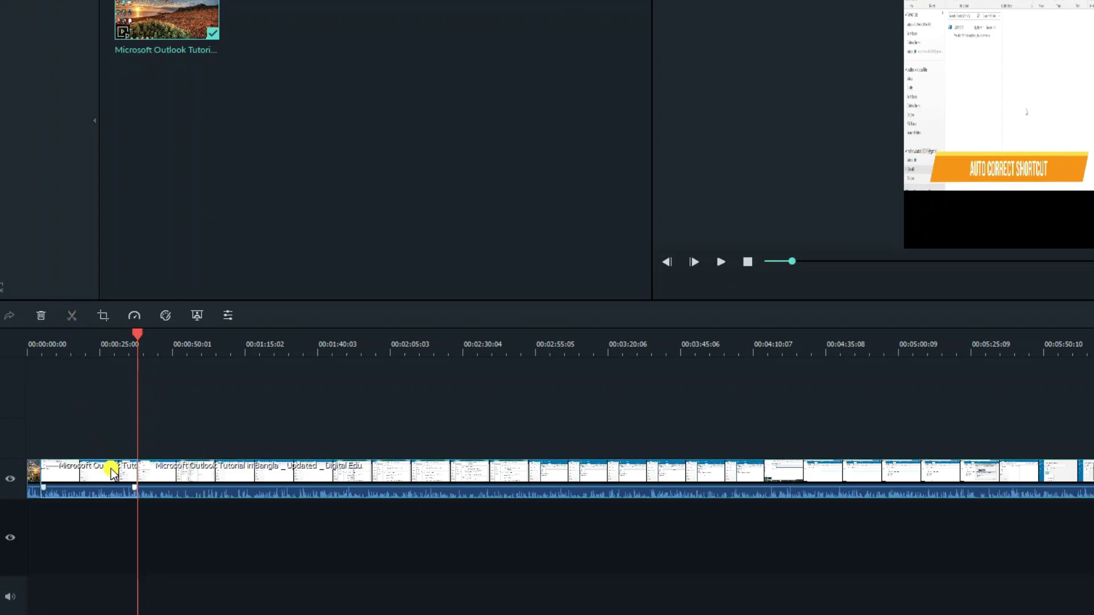
{"action": "key", "text": "Delete"}
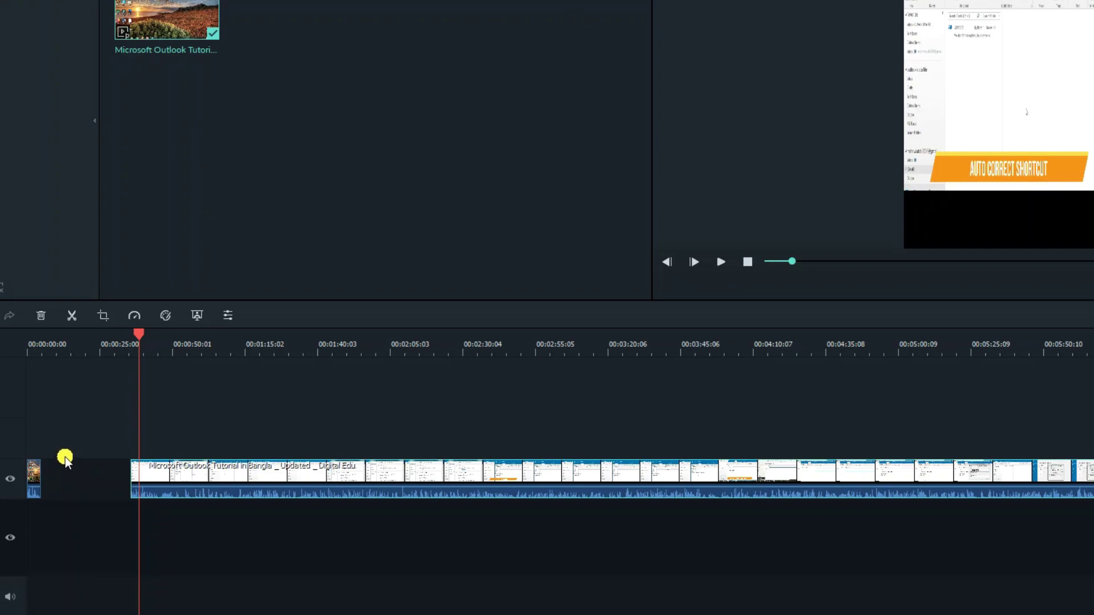
Move the playhead to the end of the short opening clip, where the gap on the track begins.
{"action": "left_click", "coordinate": [57, 385]}
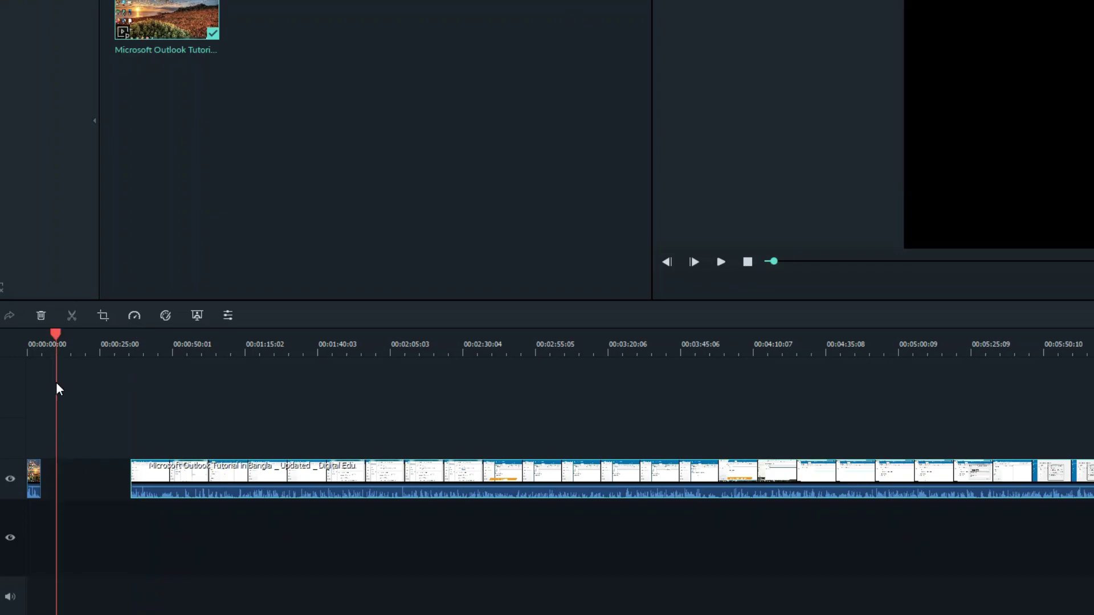
{"action": "mouse_move", "coordinate": [55, 386]}
{"action": "left_mouse_down"}
{"action": "mouse_move", "coordinate": [42, 391]}
{"action": "mouse_move", "coordinate": [115, 405]}
{"action": "mouse_move", "coordinate": [42, 400]}
{"action": "left_mouse_up"}
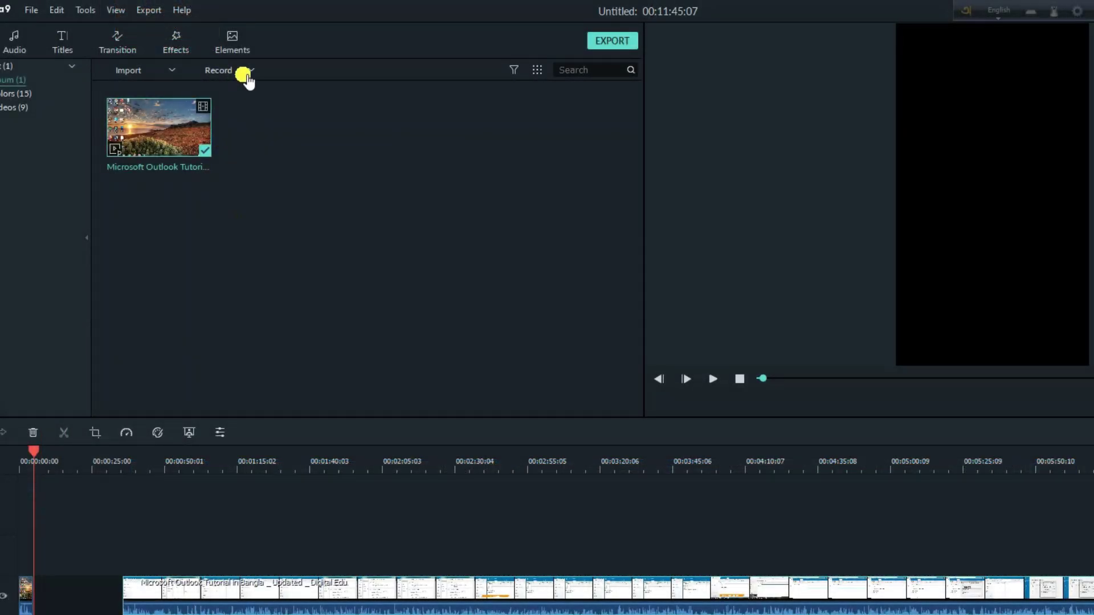
Record a short microphone voiceover starting at the end of the opening clip.
{"action": "left_click", "coordinate": [250, 72]}
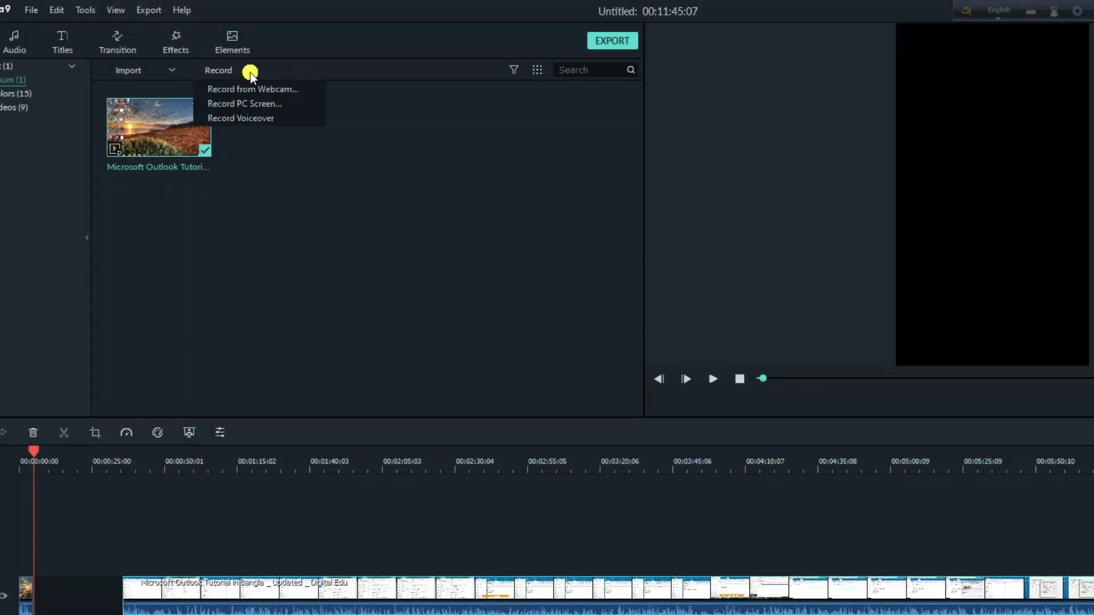
{"action": "left_click", "coordinate": [244, 117]}
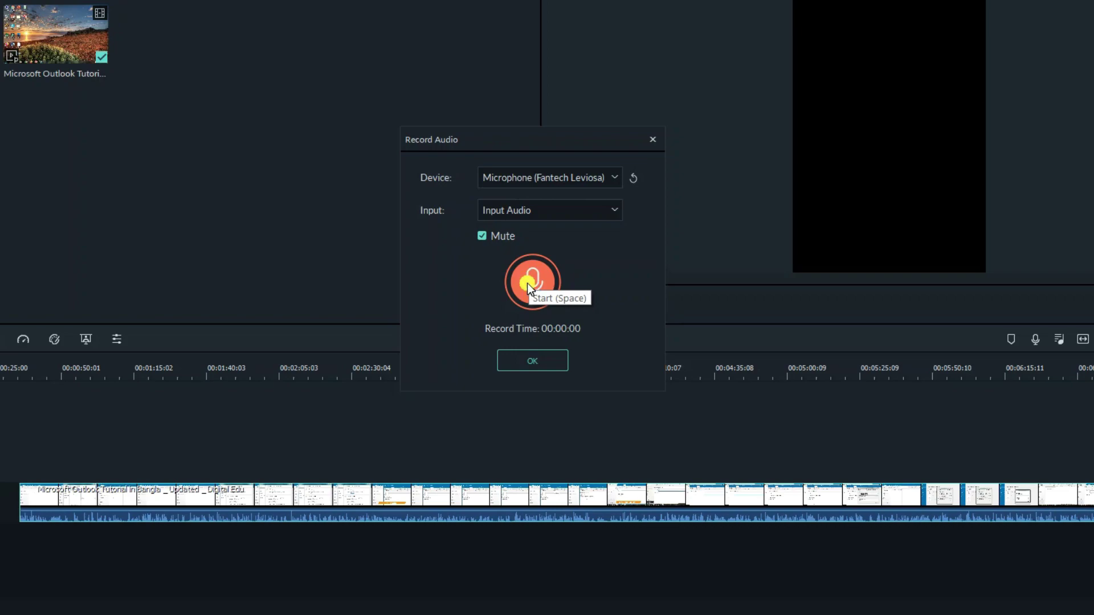
{"action": "left_click", "coordinate": [528, 282]}
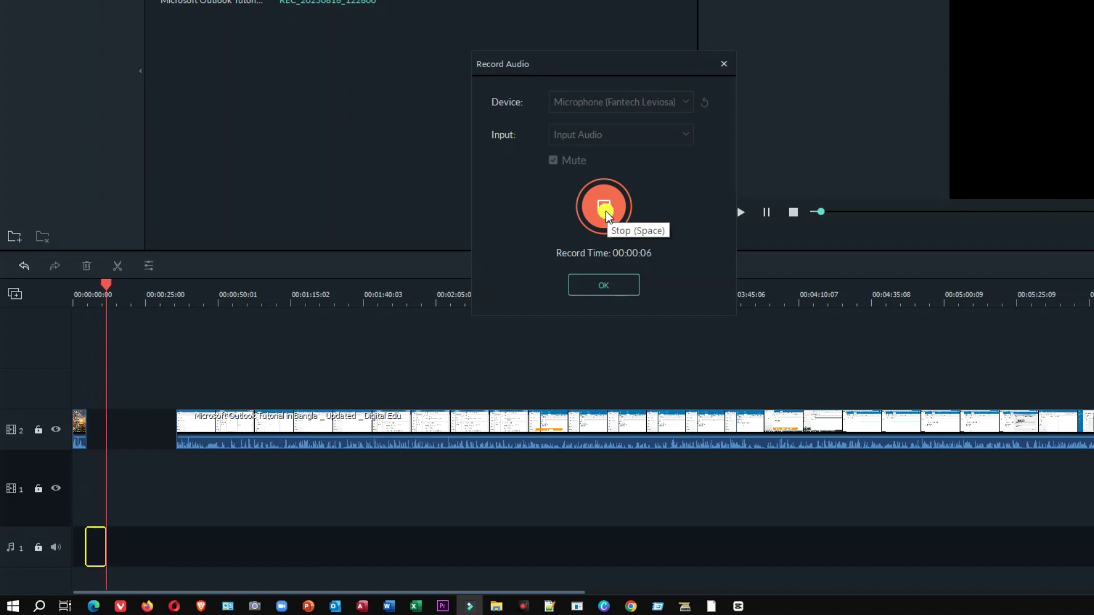
{"action": "left_click", "coordinate": [605, 212]}
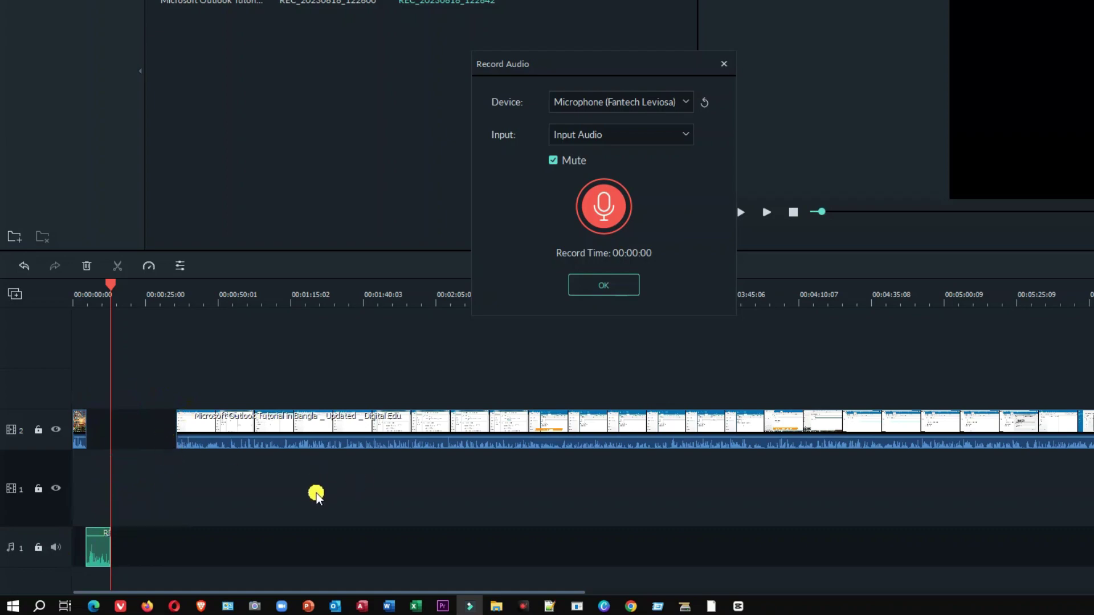
Move the remaining tutorial clip back to the end of the voiceover, play from the beginning and select the voiceover clip.
{"action": "left_click_drag", "start_coordinate": [458, 426], "coordinate": [386, 431]}
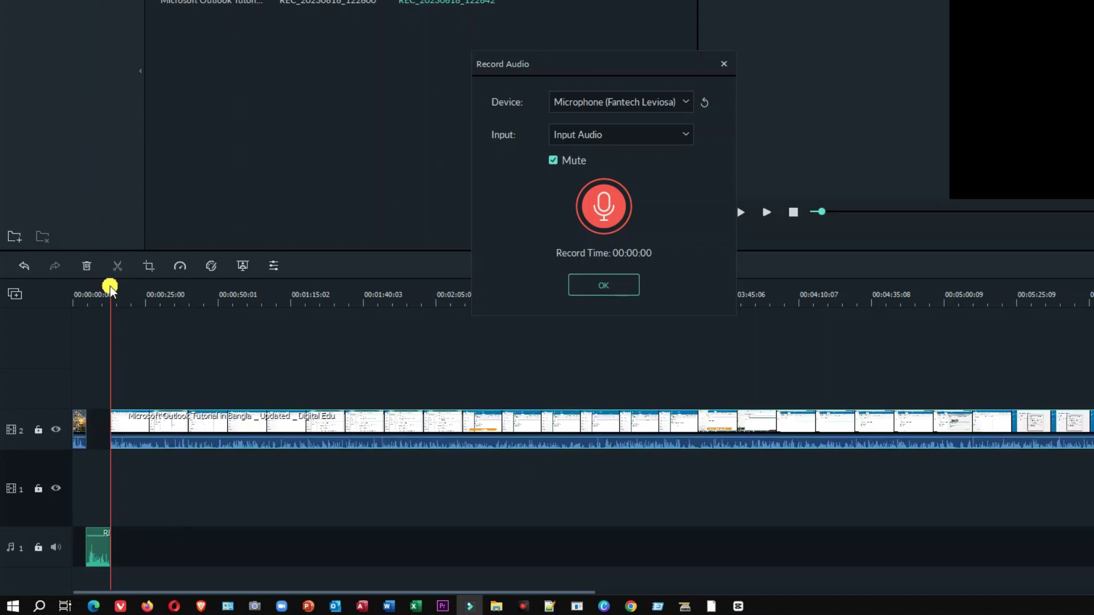
{"action": "left_click_drag", "start_coordinate": [110, 288], "coordinate": [73, 297]}
{"action": "key", "text": "Return"}
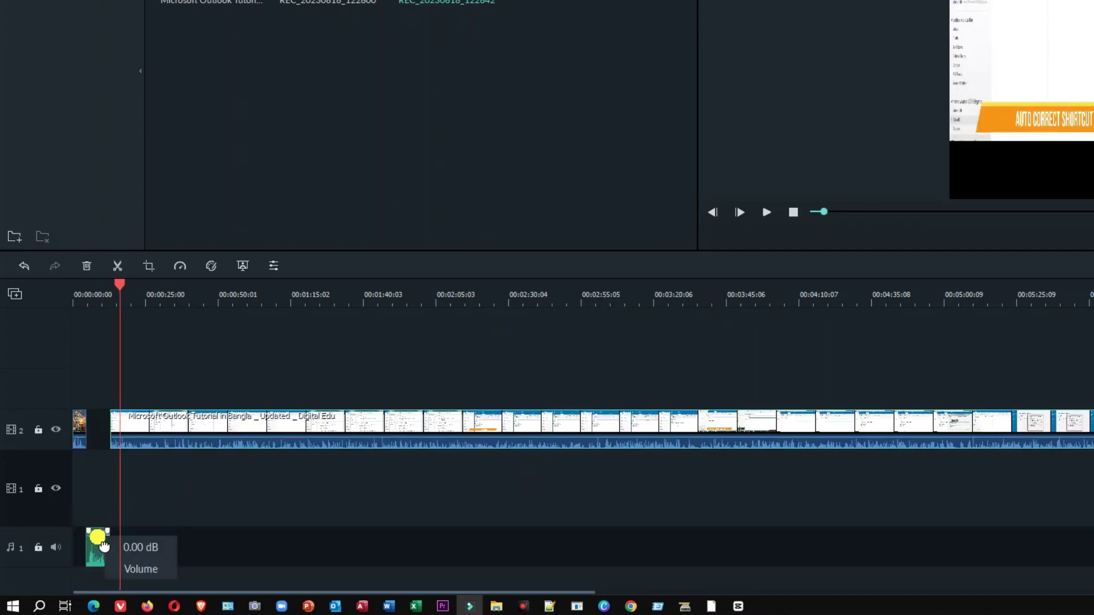
{"action": "left_click", "coordinate": [103, 546]}
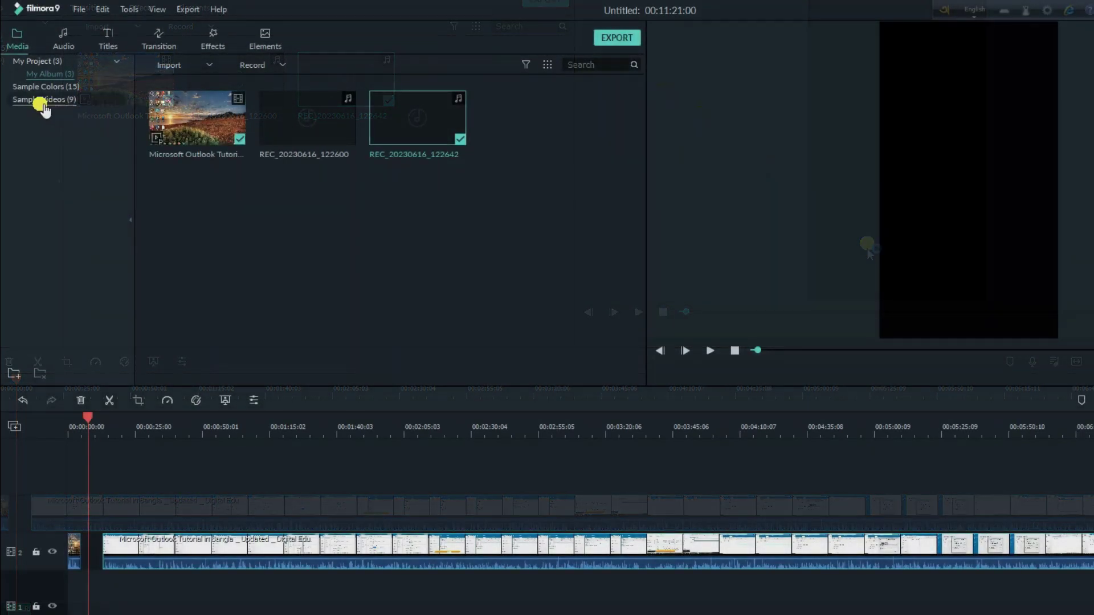
Place the White sample color on a new track above the gap, starting where the opening clip ends.
{"action": "left_click", "coordinate": [40, 86]}
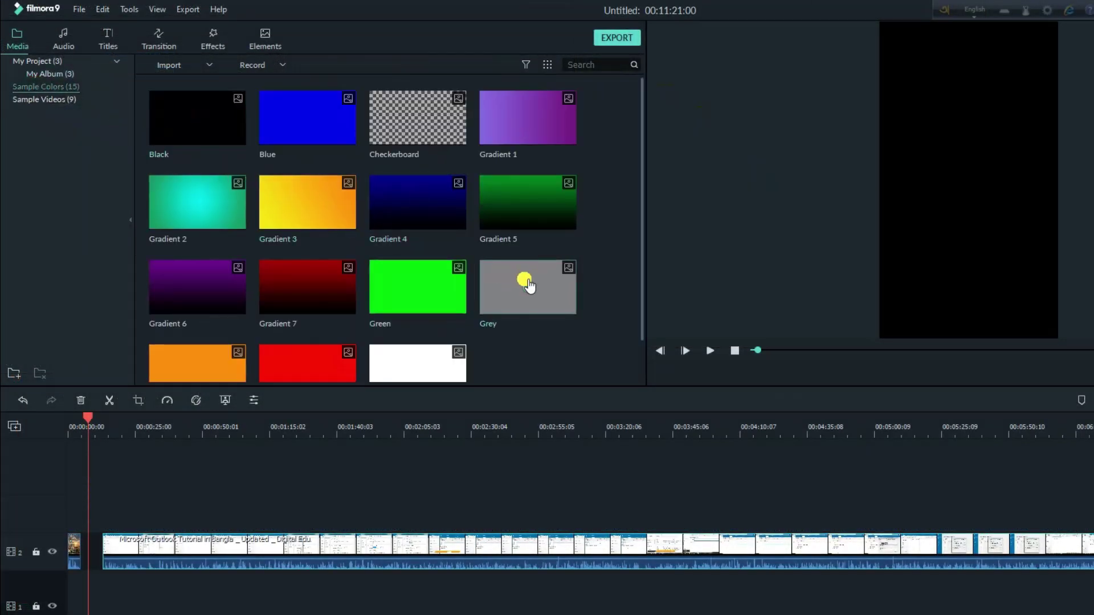
{"action": "scroll", "coordinate": [412, 364], "scroll_direction": "down", "scroll_amount": 1}
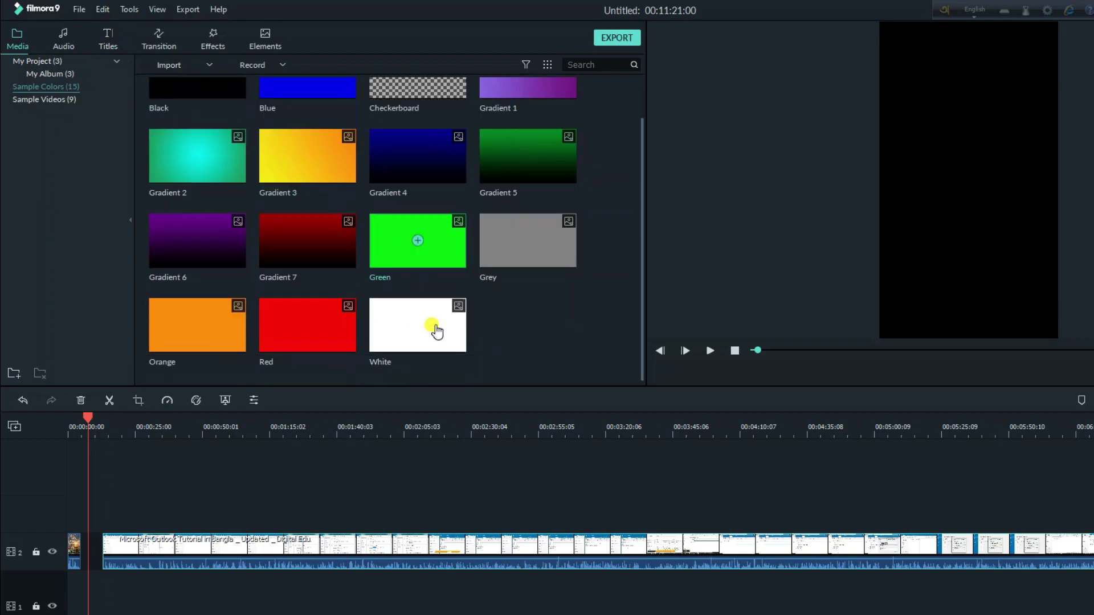
{"action": "left_click_drag", "start_coordinate": [398, 317], "coordinate": [86, 513]}
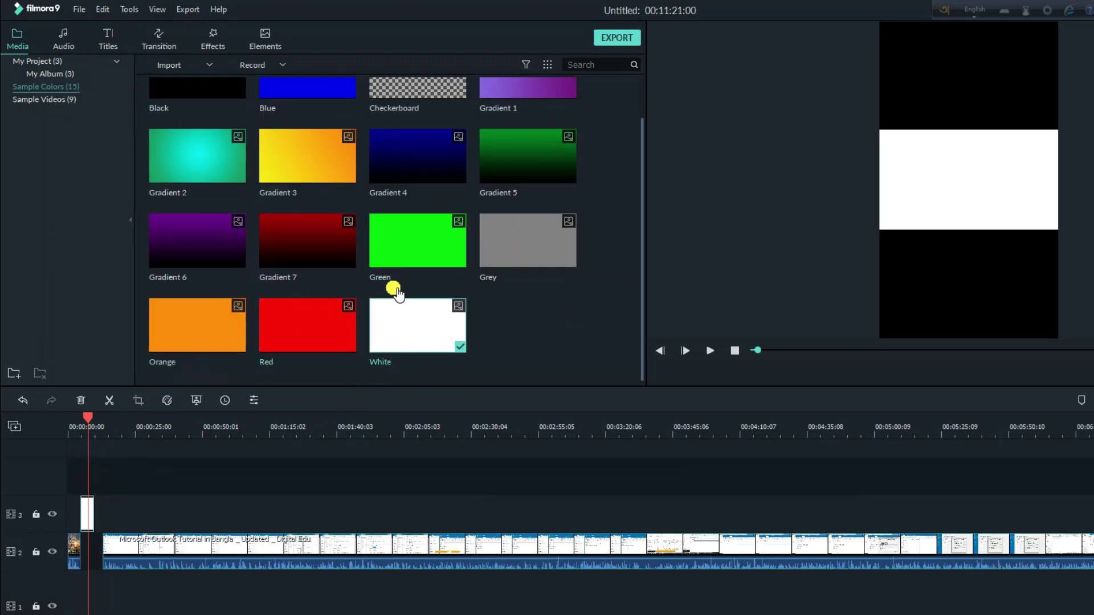
Stretch the white image upward and downward in the preview, leaving black bands above and below it.
{"action": "left_click", "coordinate": [968, 159]}
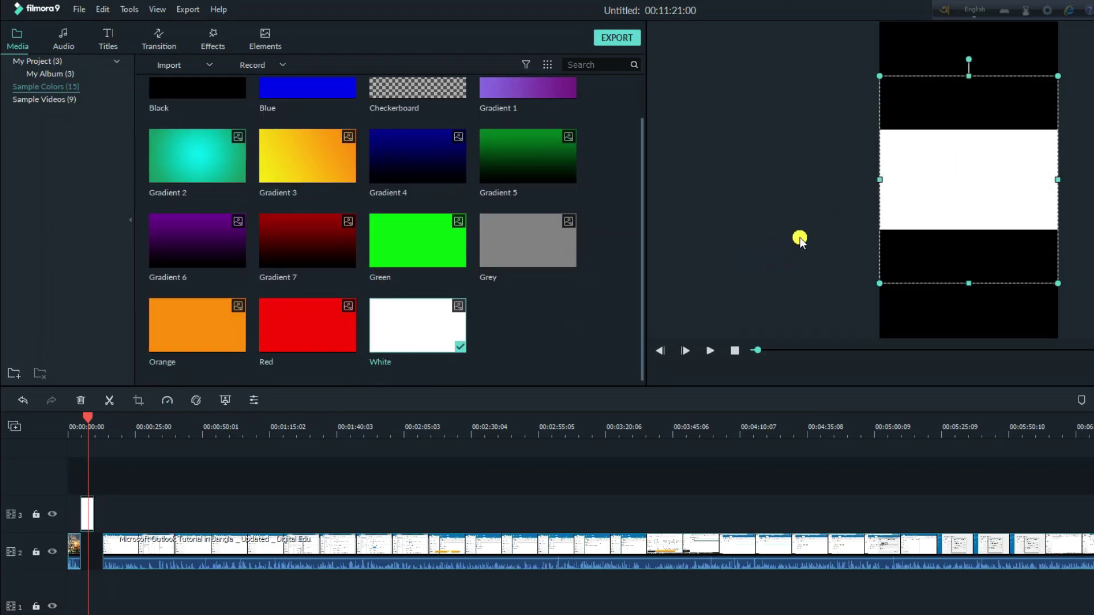
{"action": "left_click", "coordinate": [965, 208]}
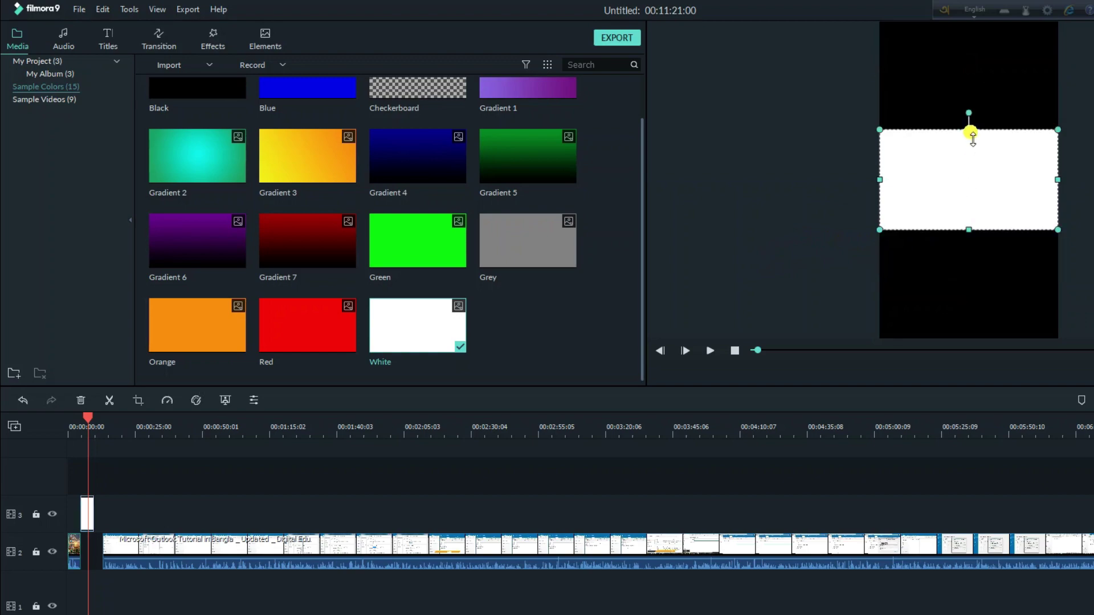
{"action": "left_click_drag", "start_coordinate": [969, 129], "coordinate": [972, 73]}
{"action": "left_click", "coordinate": [964, 151]}
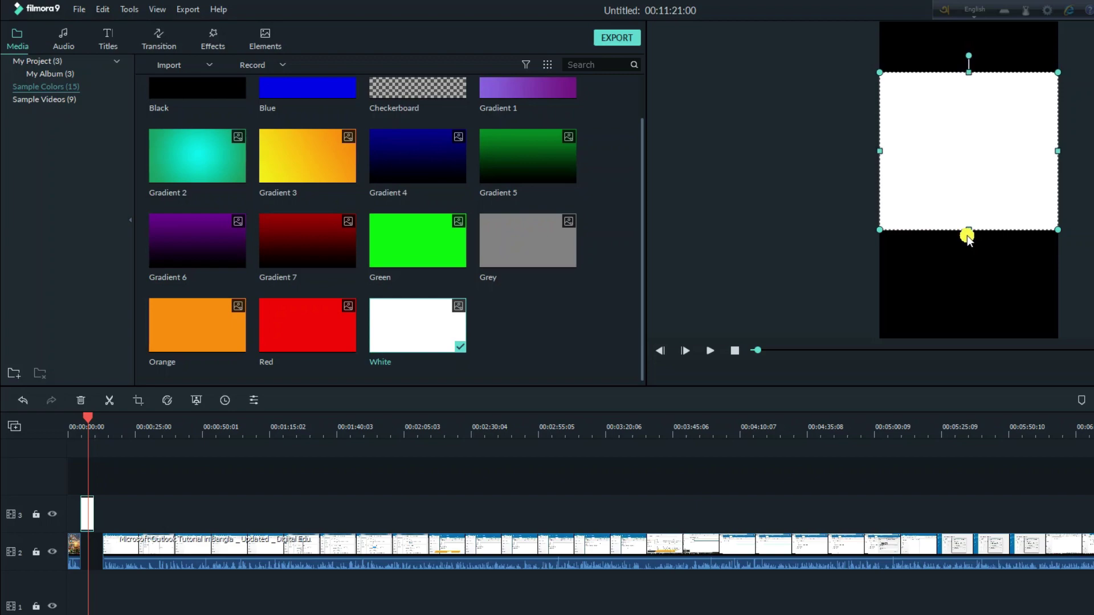
{"action": "left_click_drag", "start_coordinate": [969, 231], "coordinate": [970, 284]}
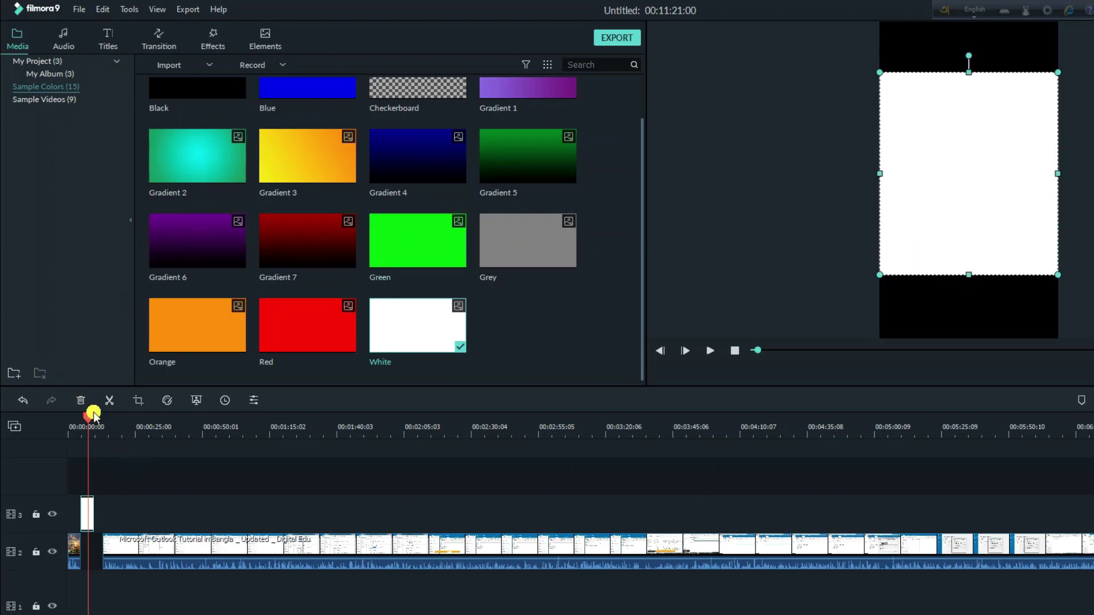
Set the playhead at the start of the white clip and add Title 4 on the track above it.
{"action": "left_click_drag", "start_coordinate": [84, 416], "coordinate": [80, 416]}
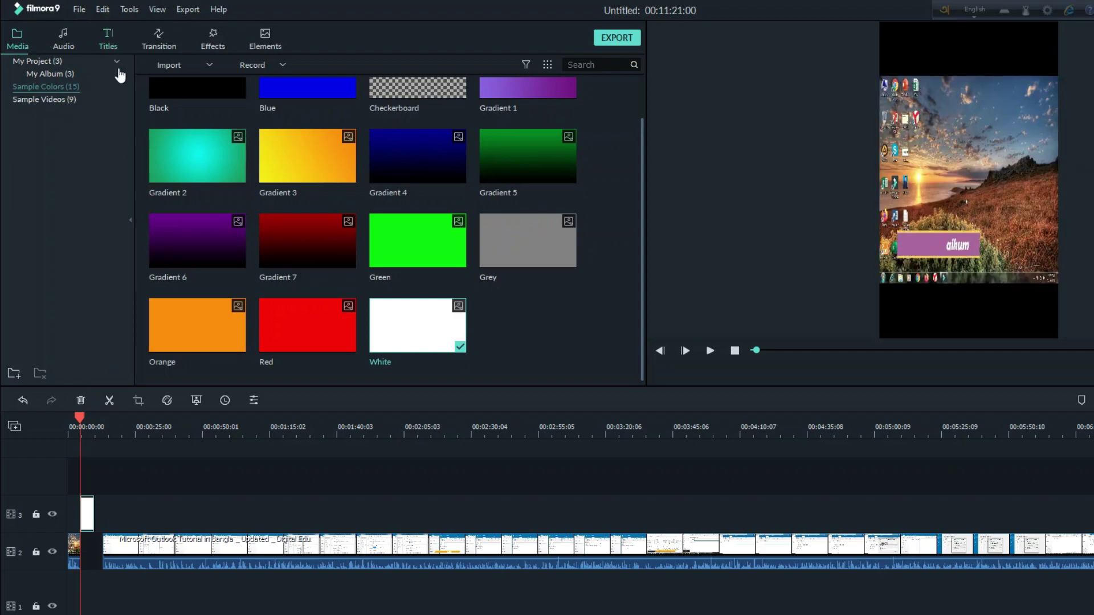
{"action": "left_click", "coordinate": [108, 37]}
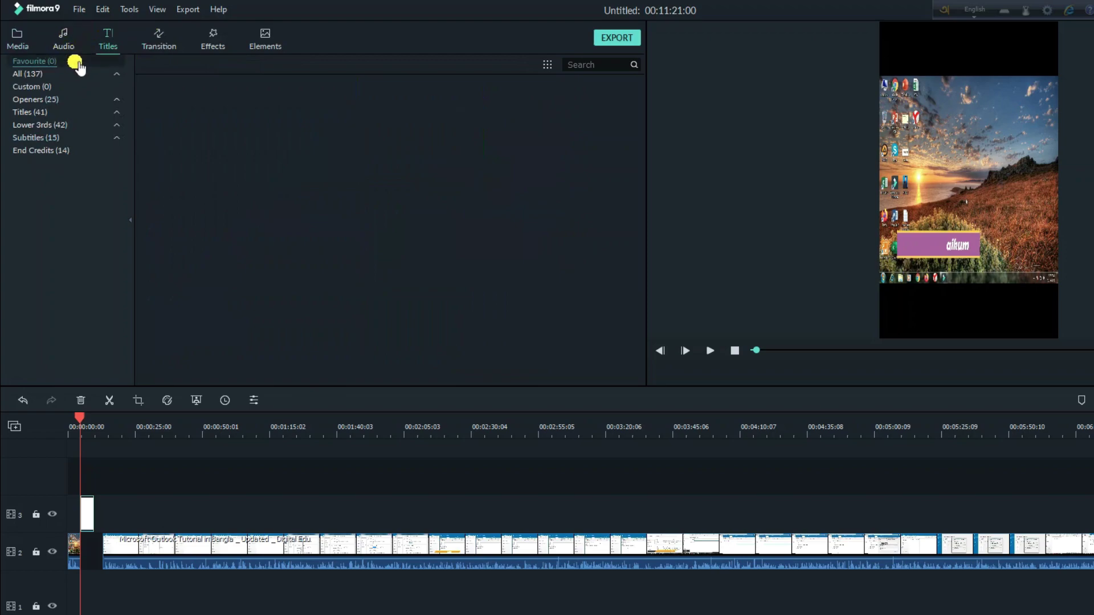
{"action": "left_click", "coordinate": [51, 114]}
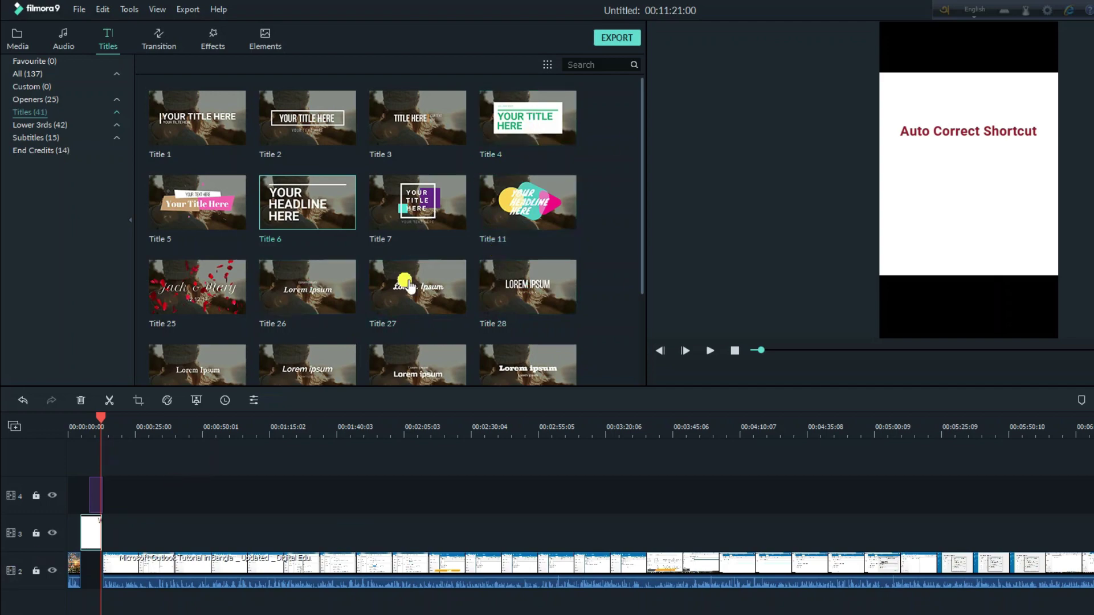
{"action": "left_click", "coordinate": [549, 129]}
{"action": "left_click", "coordinate": [96, 484]}
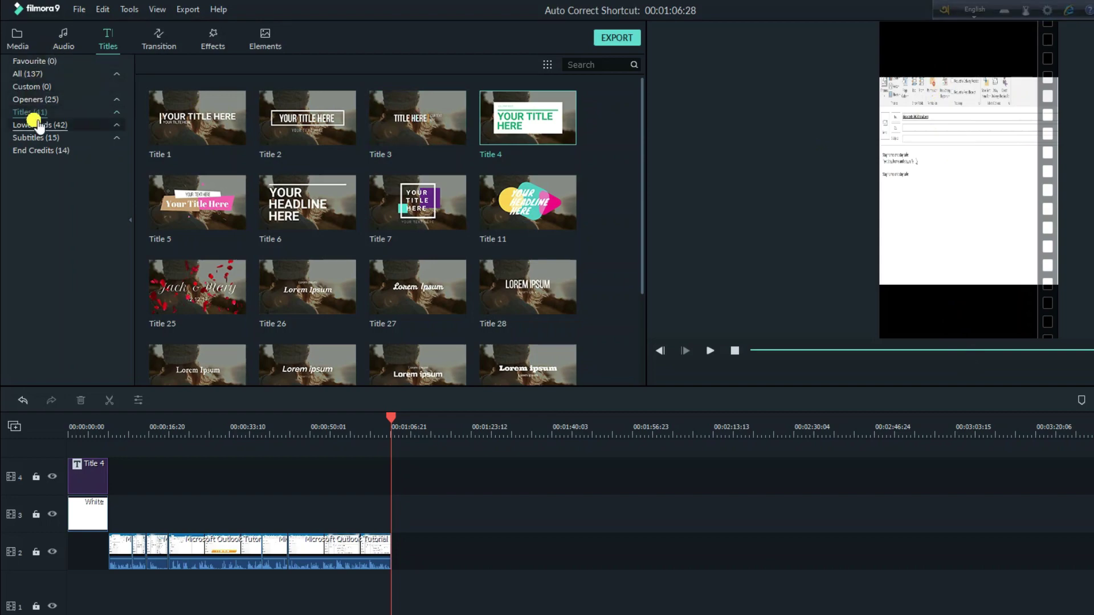
Add another White sample color at the start of the lowest video track as a background.
{"action": "left_click", "coordinate": [17, 39]}
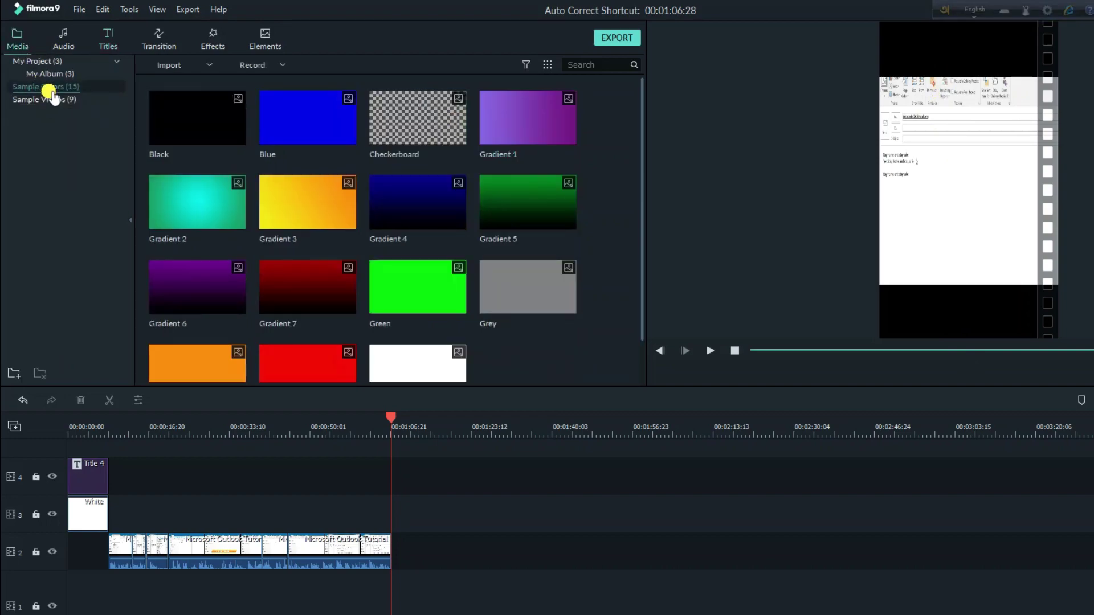
{"action": "scroll", "coordinate": [444, 329], "scroll_direction": "down", "scroll_amount": 2}
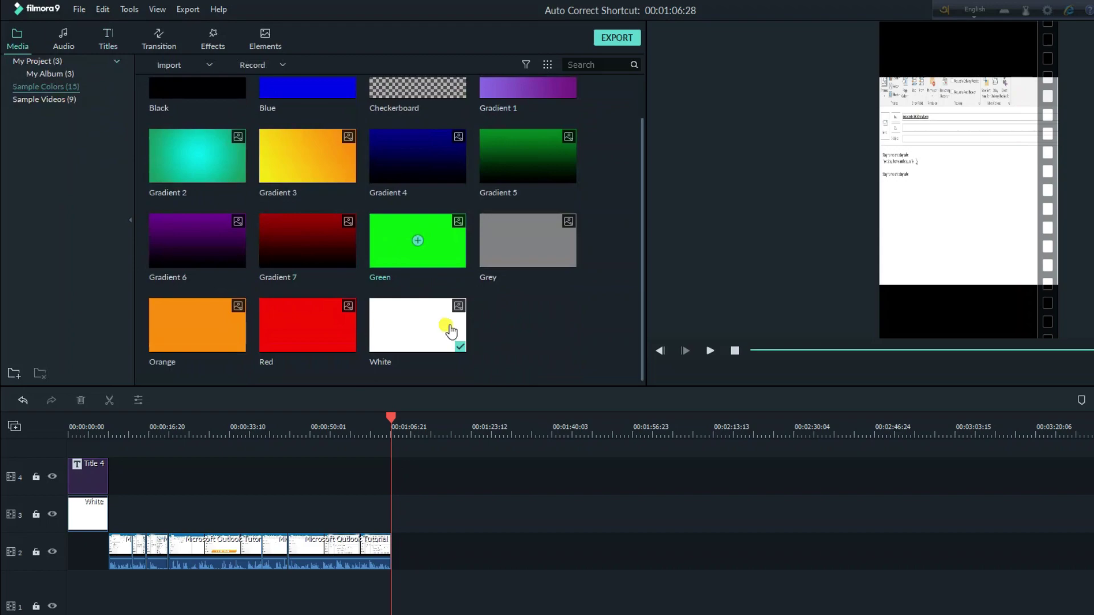
{"action": "left_click_drag", "start_coordinate": [431, 344], "coordinate": [72, 608]}
{"action": "left_click", "coordinate": [82, 605]}
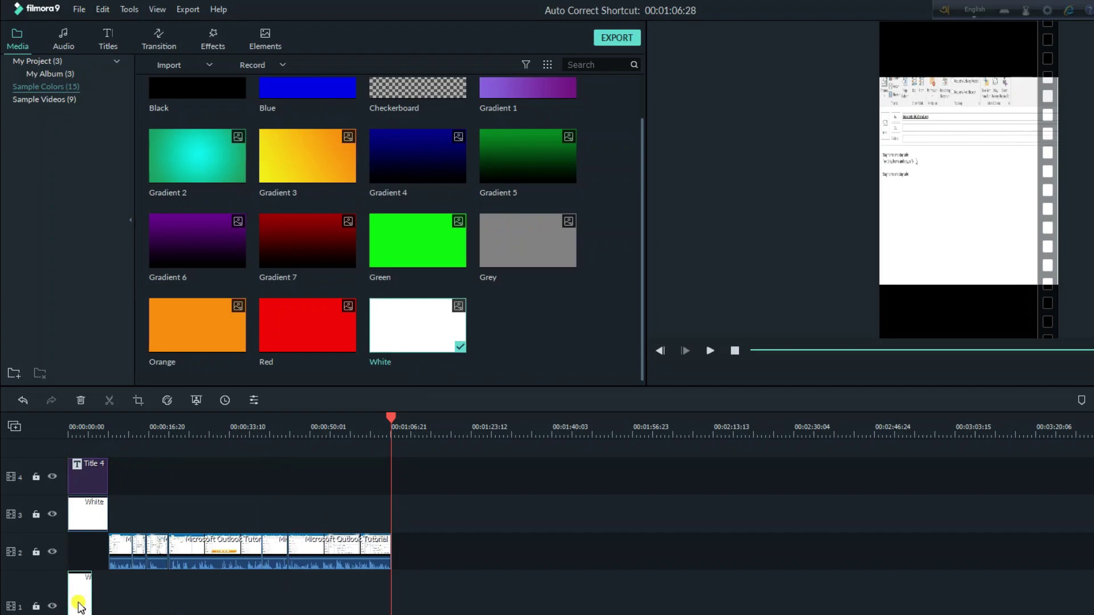
Scale the white background on the lowest track to 342.07% so it fills the portrait frame, and preview the opening.
{"action": "double_click", "coordinate": [79, 603]}
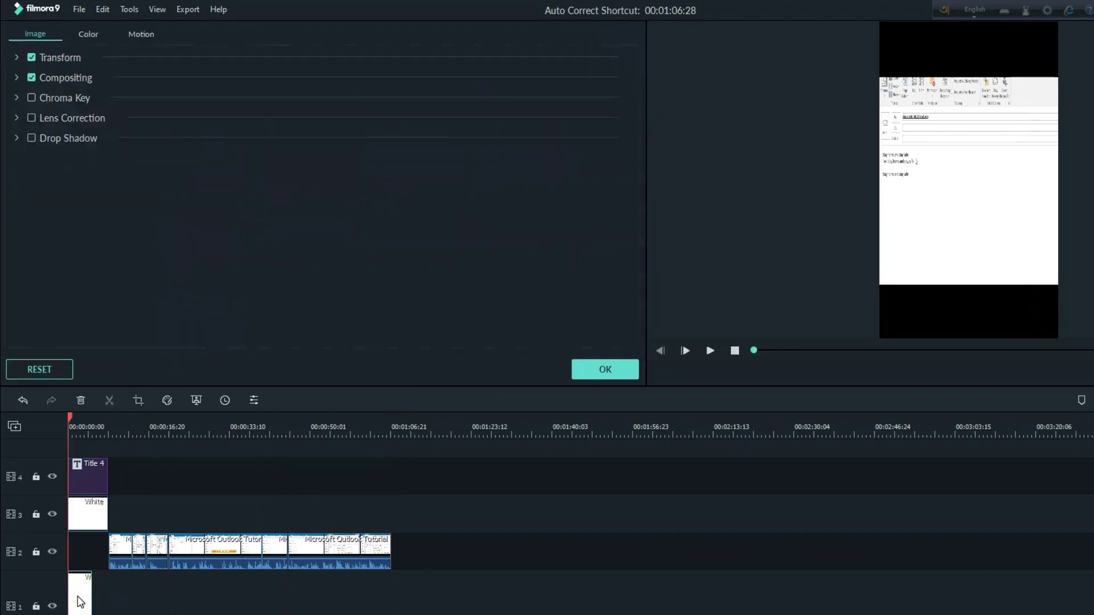
{"action": "left_click", "coordinate": [31, 58]}
{"action": "left_click", "coordinate": [32, 58]}
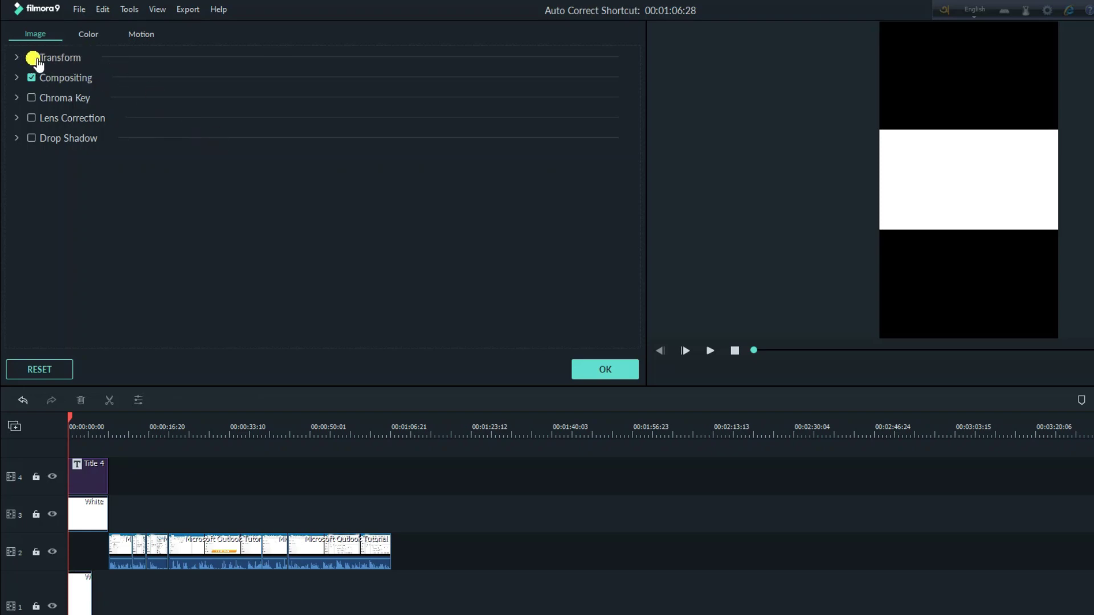
{"action": "left_click", "coordinate": [33, 58]}
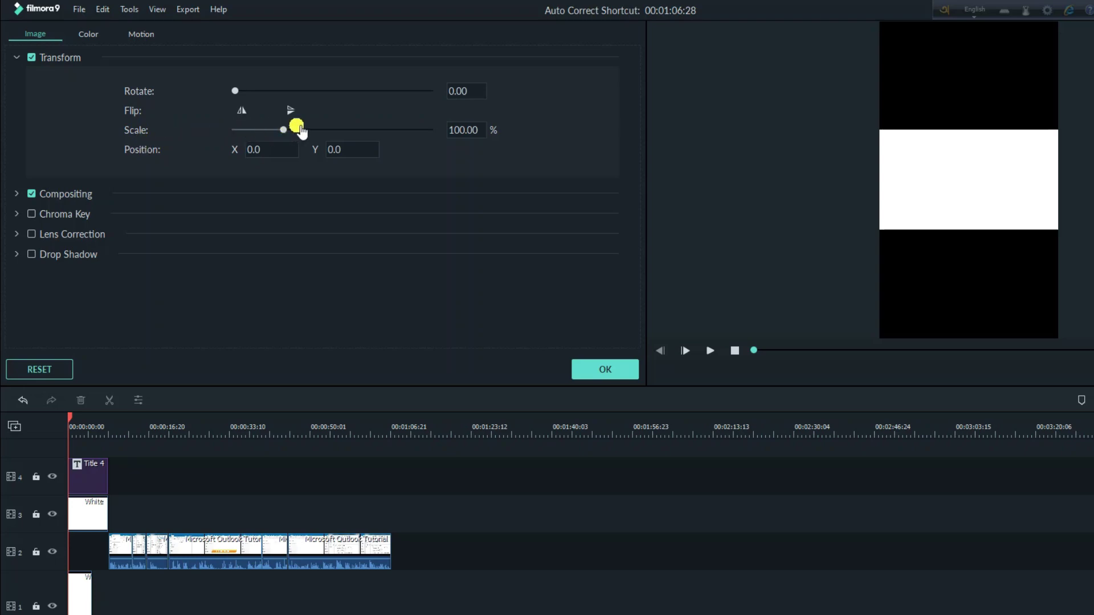
{"action": "left_click_drag", "start_coordinate": [290, 134], "coordinate": [409, 146]}
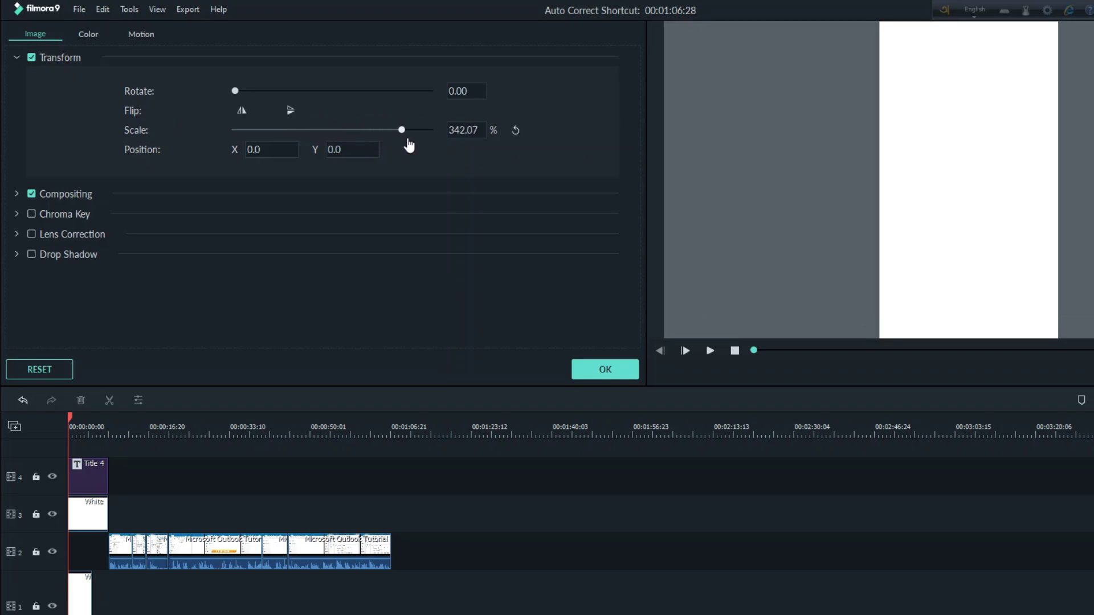
{"action": "left_click", "coordinate": [587, 371]}
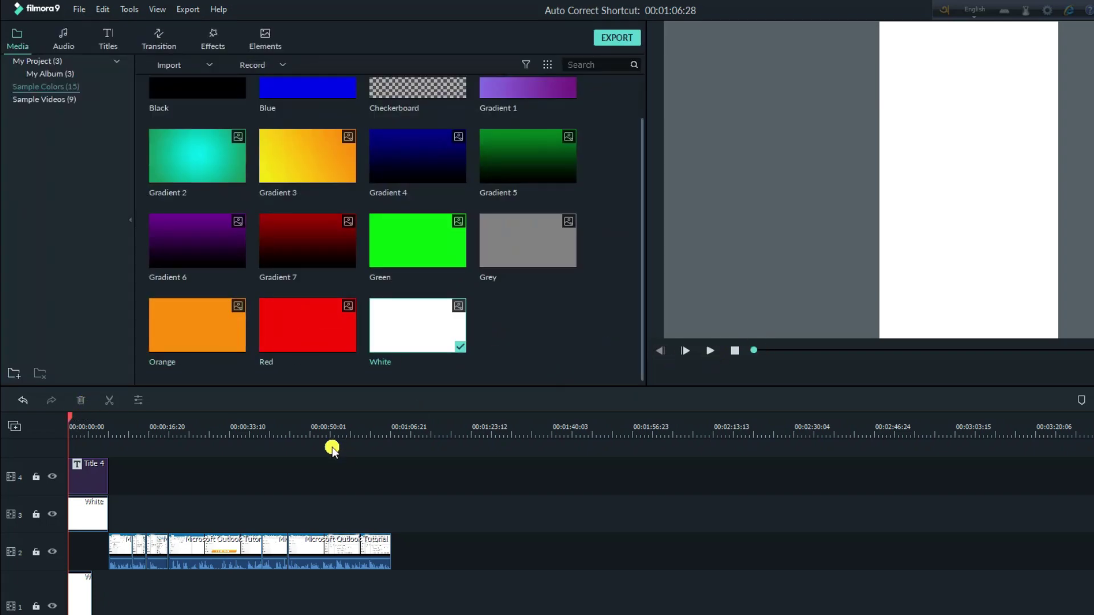
{"action": "left_click", "coordinate": [709, 351]}
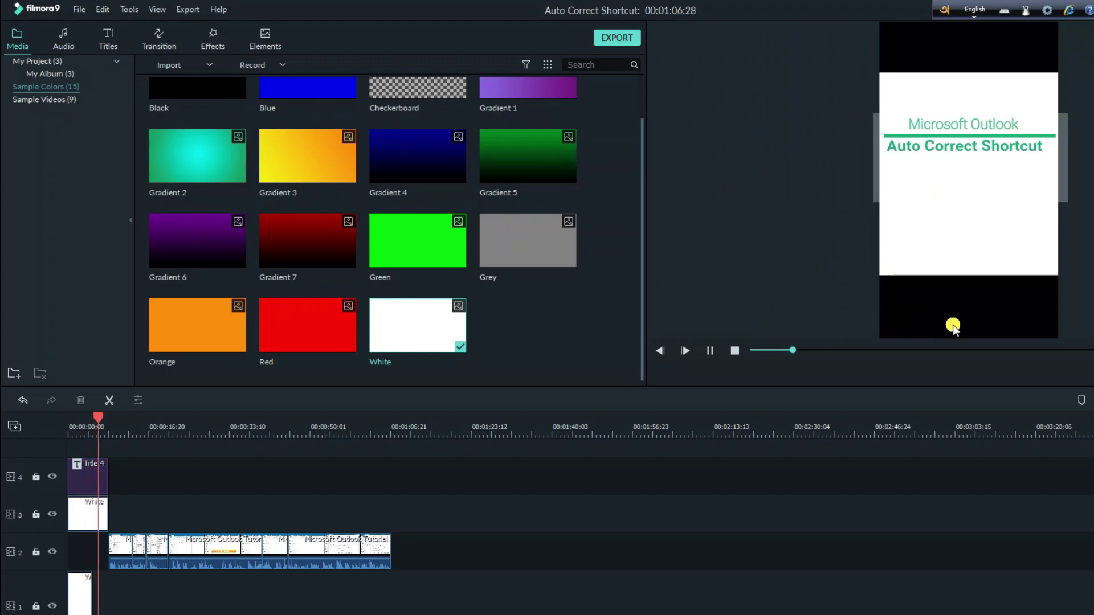
{"action": "key", "text": "space"}
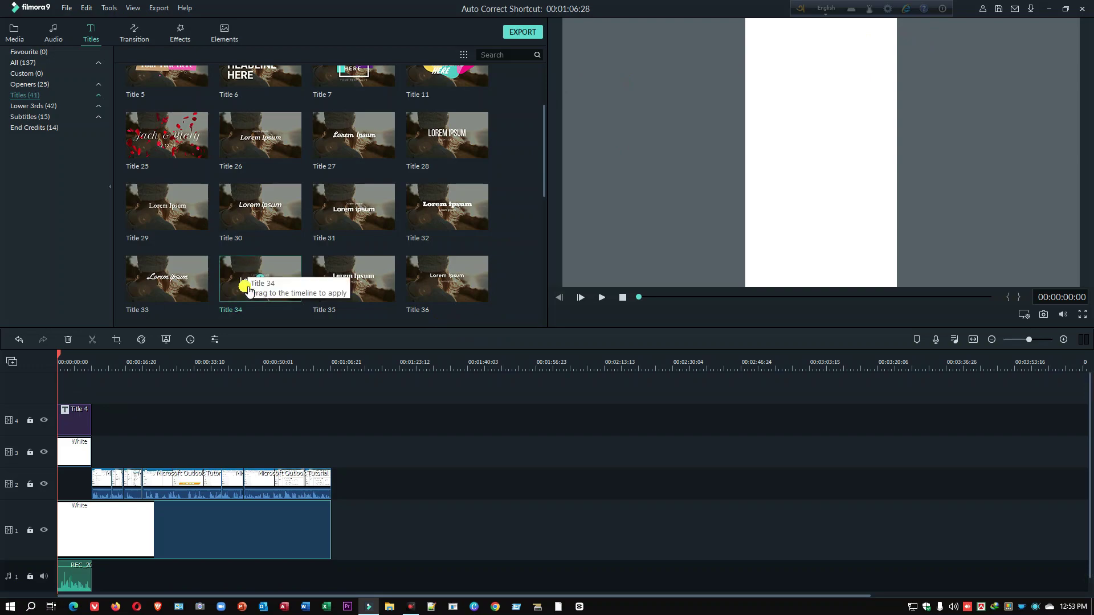
Add Title 37 on a new top track, directly after the opening title.
{"action": "left_click_drag", "start_coordinate": [60, 353], "coordinate": [126, 355]}
{"action": "scroll", "coordinate": [160, 213], "scroll_direction": "down", "scroll_amount": 2}
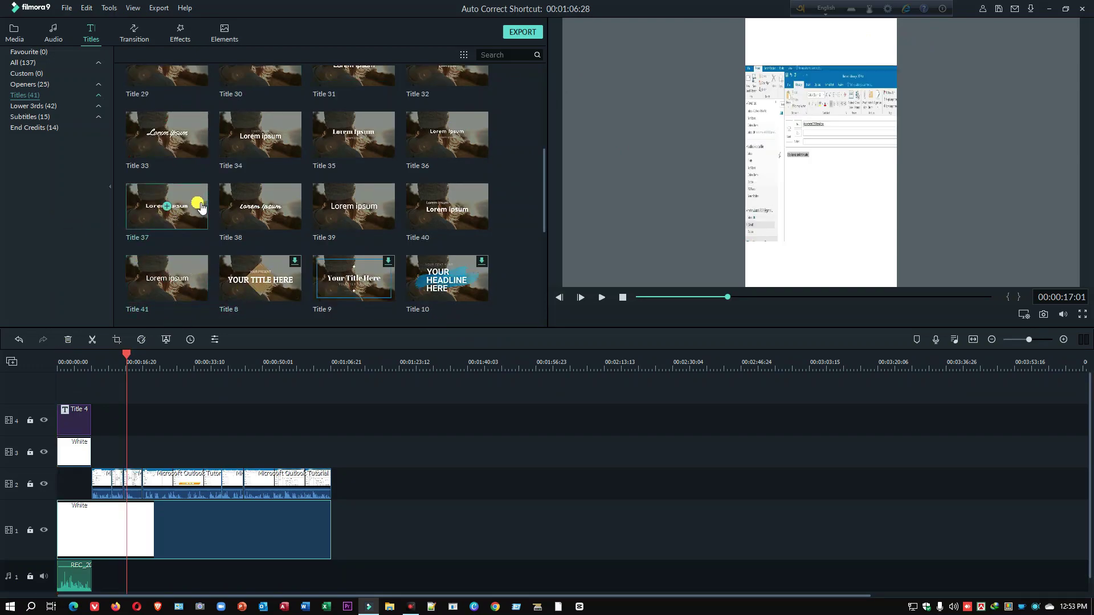
{"action": "left_click_drag", "start_coordinate": [200, 208], "coordinate": [94, 374]}
{"action": "left_click", "coordinate": [98, 429]}
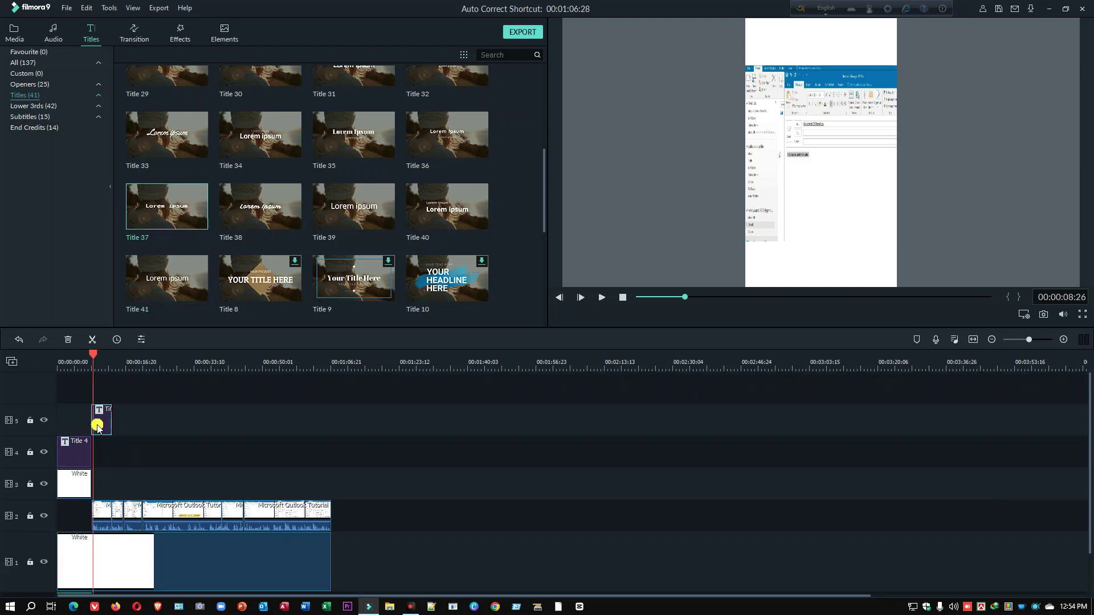
Change the Title 37 text to "Auto Correct Shortcut" and make the text color dark red.
{"action": "double_click", "coordinate": [97, 428]}
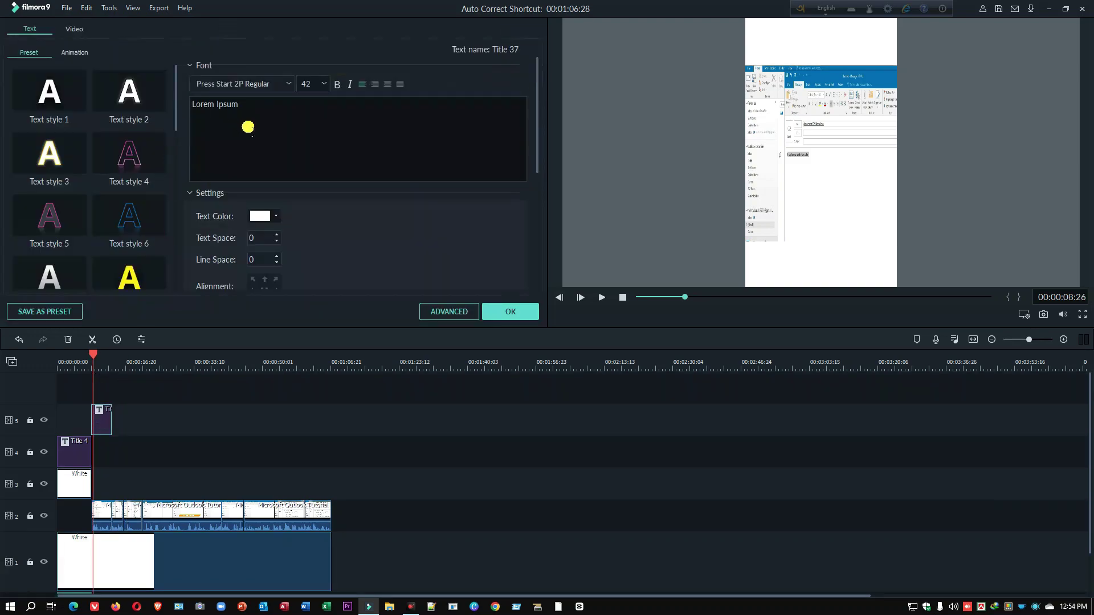
{"action": "key", "text": "ctrl+a"}
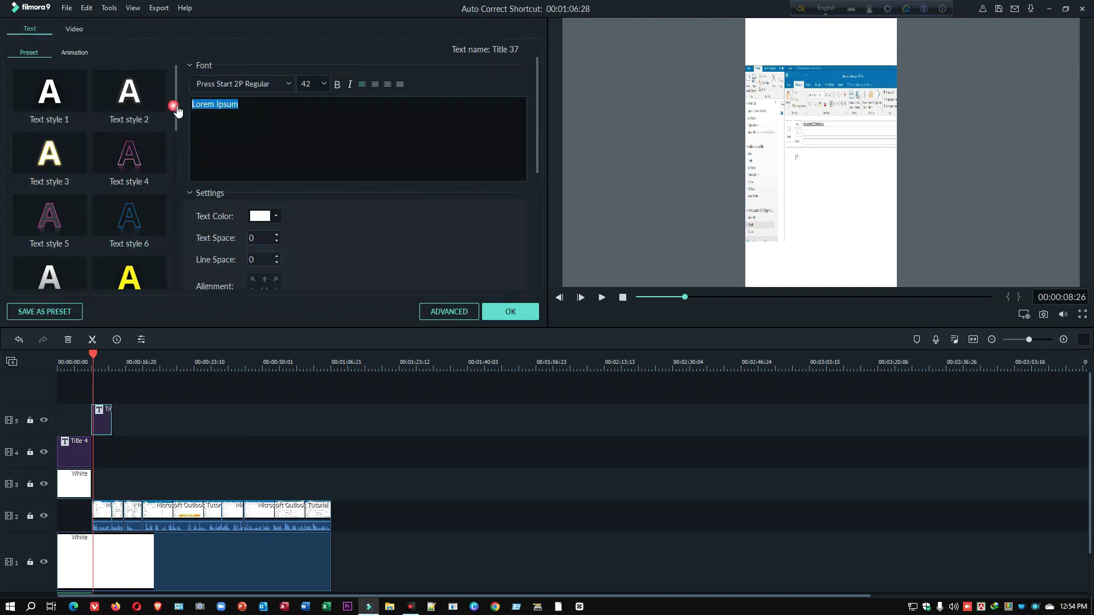
{"action": "type", "text": "Auto Correct Shortcut"}
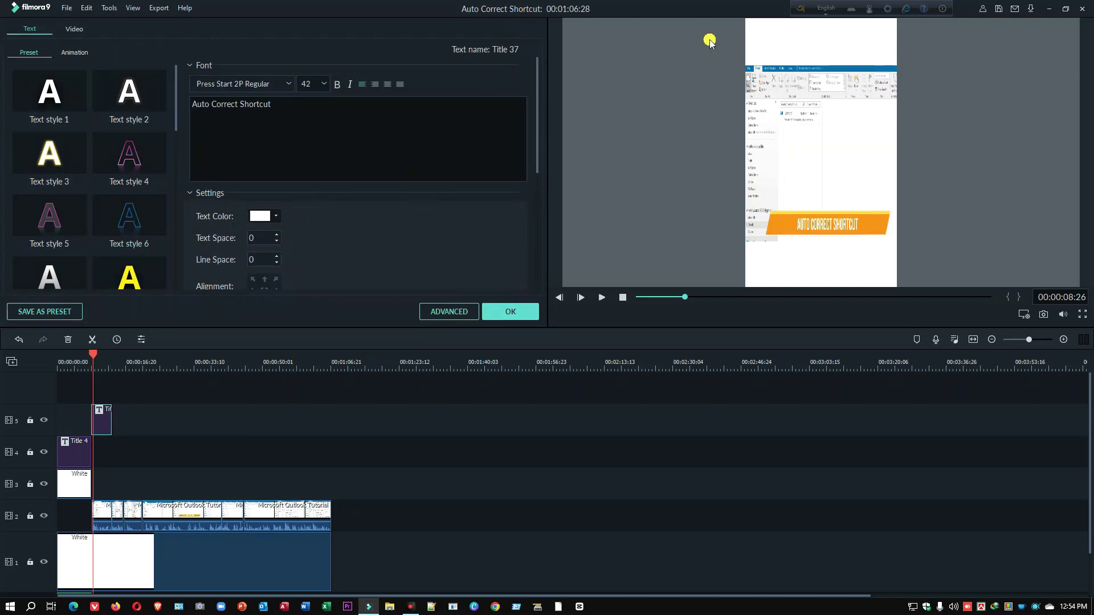
{"action": "left_click", "coordinate": [274, 216]}
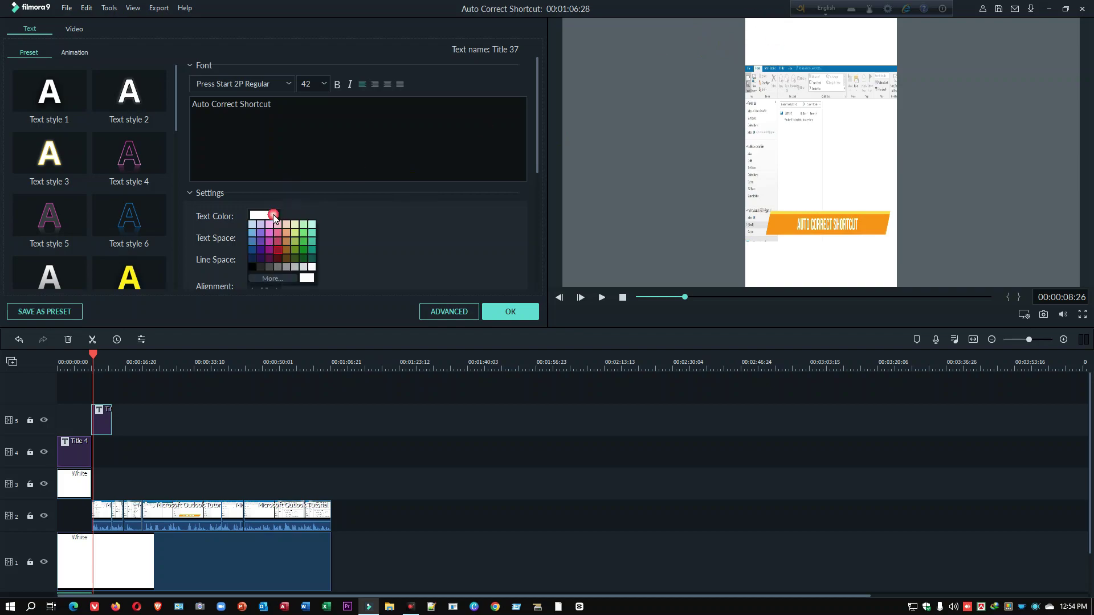
{"action": "left_click", "coordinate": [279, 249]}
{"action": "left_click", "coordinate": [509, 313]}
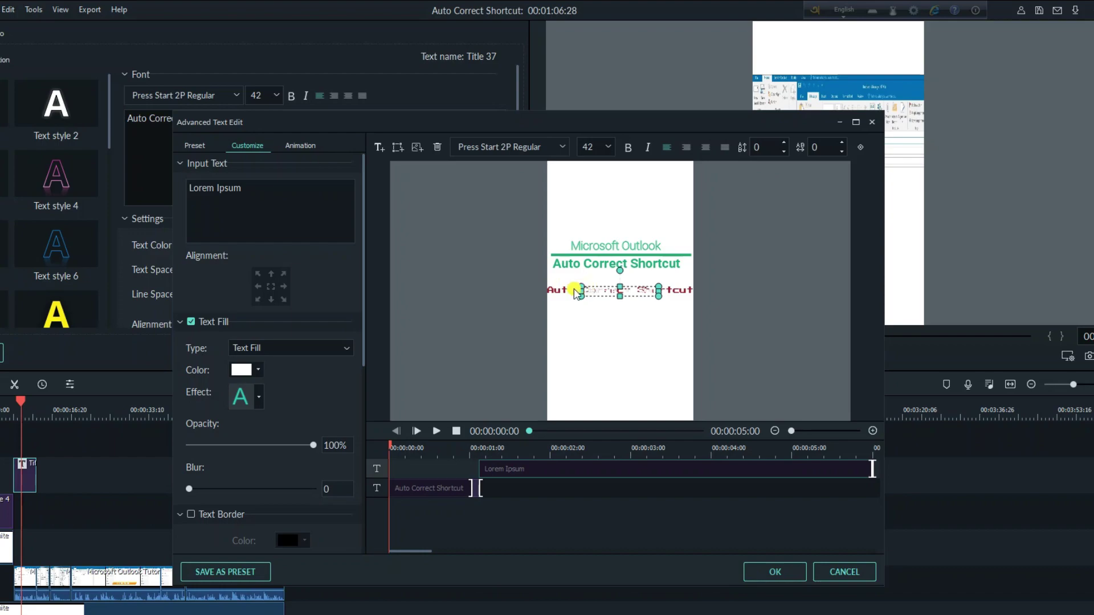
Delete the extra "Lorem Ipsum" text from Title 37 and move its "Auto Correct Shortcut" text above the video picture.
{"action": "left_click", "coordinate": [581, 294]}
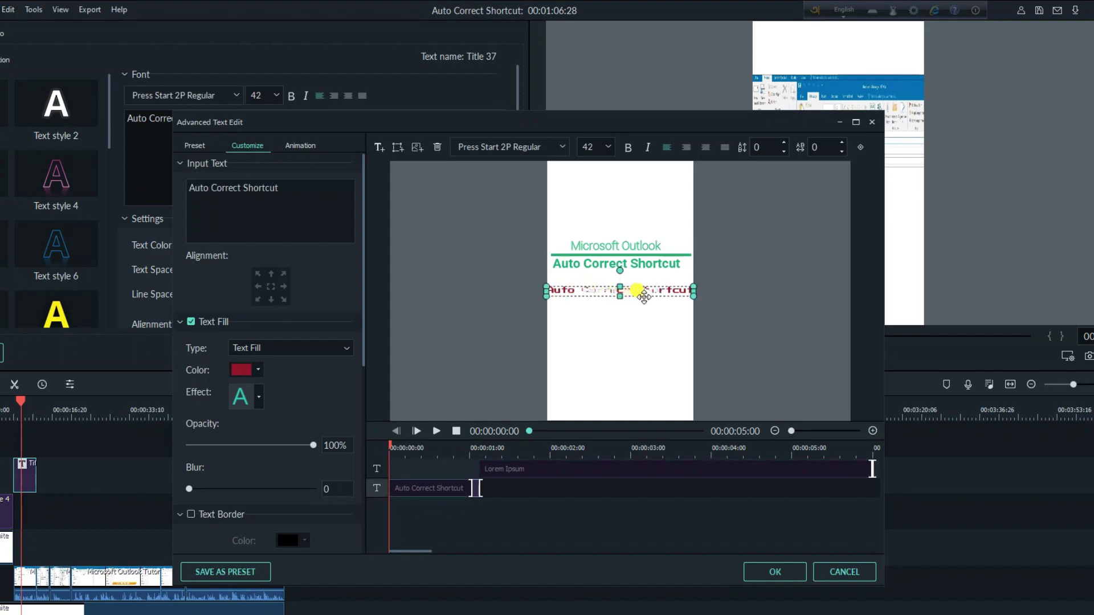
{"action": "left_click_drag", "start_coordinate": [642, 290], "coordinate": [632, 200]}
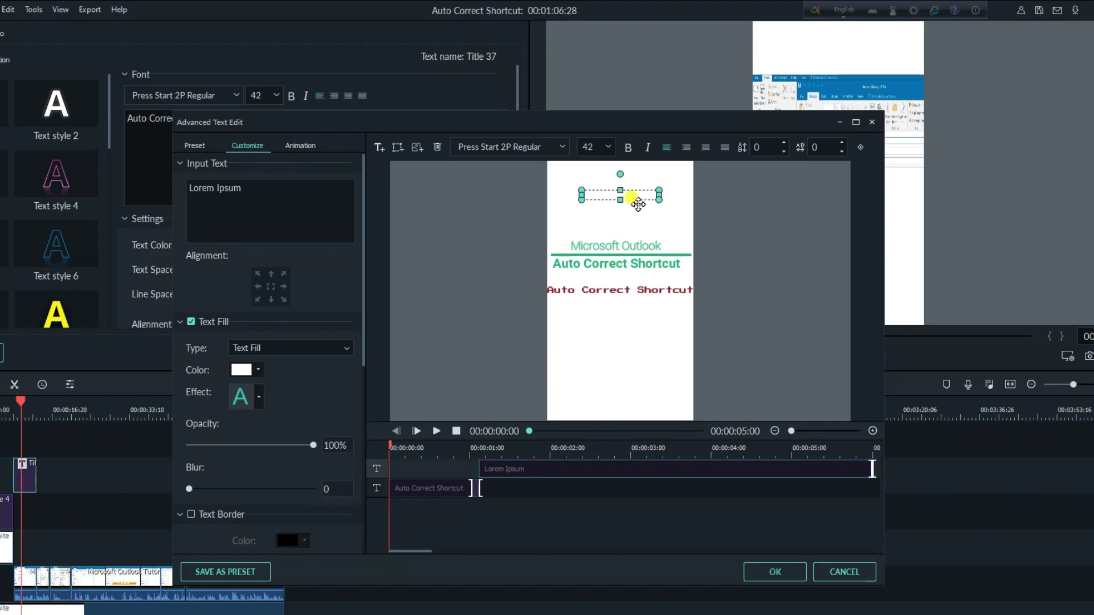
{"action": "key", "text": "Delete"}
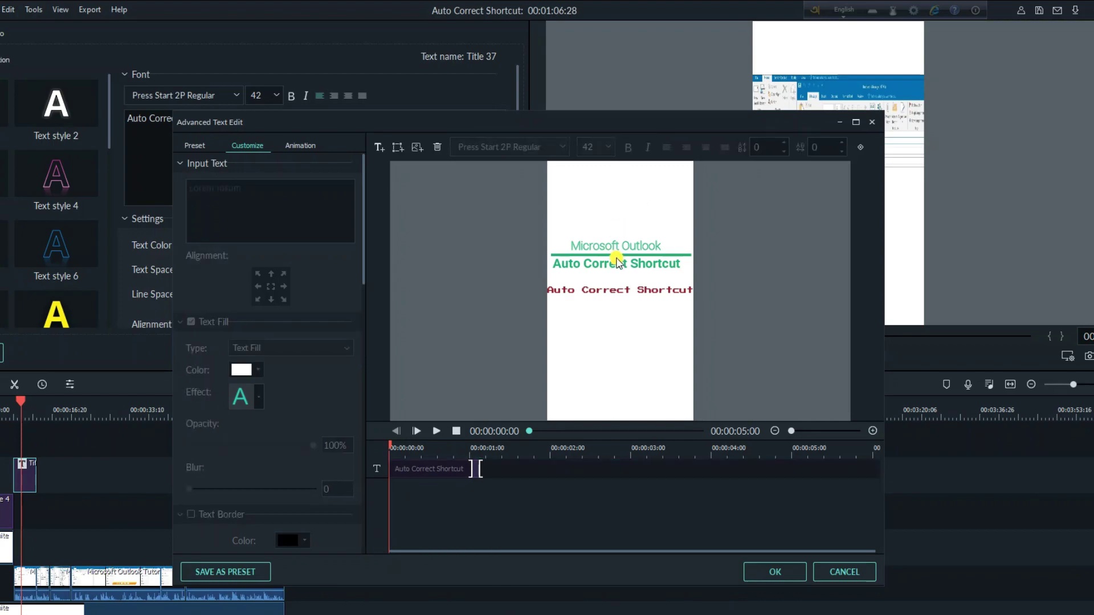
{"action": "left_click", "coordinate": [621, 294]}
{"action": "left_click_drag", "start_coordinate": [627, 293], "coordinate": [627, 188]}
{"action": "left_click_drag", "start_coordinate": [627, 188], "coordinate": [633, 282]}
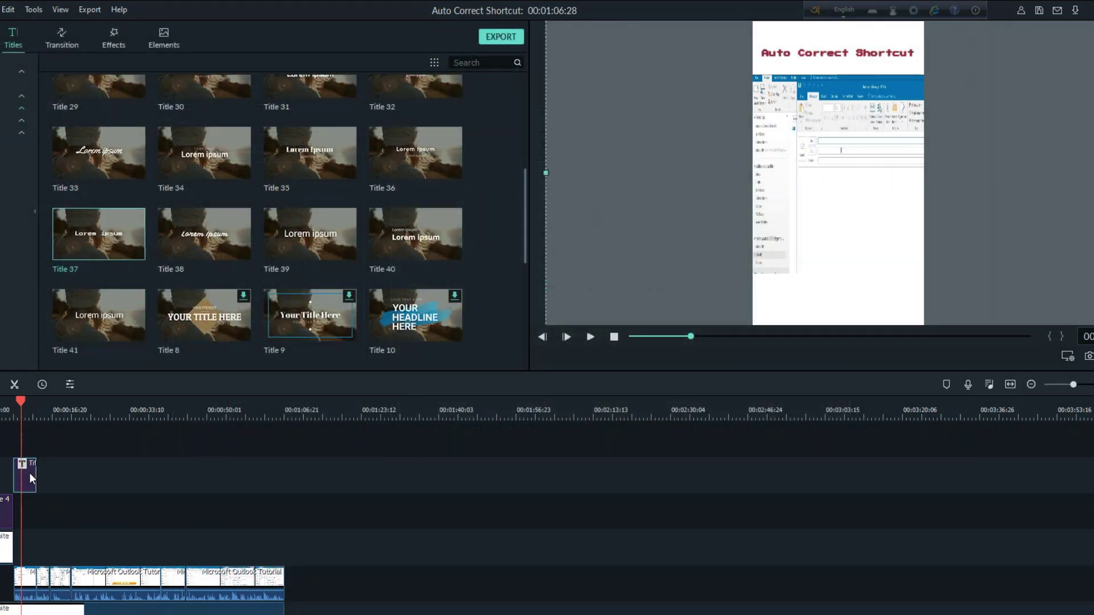
Copy the finished Title 37 clip and paste a duplicate directly after it on the same track.
{"action": "left_click", "coordinate": [29, 474]}
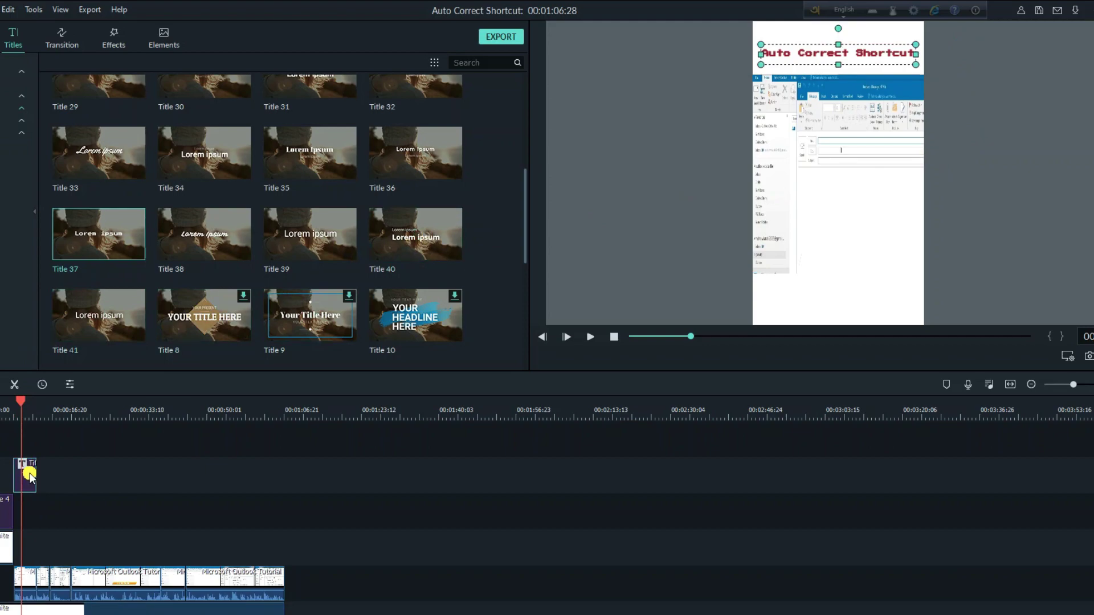
{"action": "right_click", "coordinate": [29, 474]}
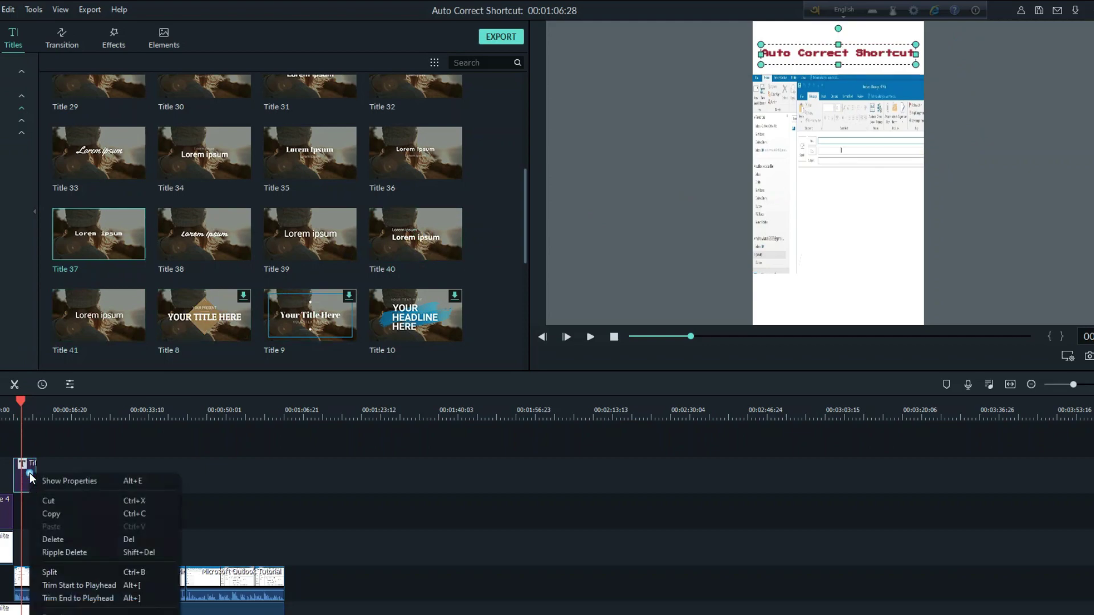
{"action": "left_click", "coordinate": [46, 514]}
{"action": "left_click", "coordinate": [49, 416]}
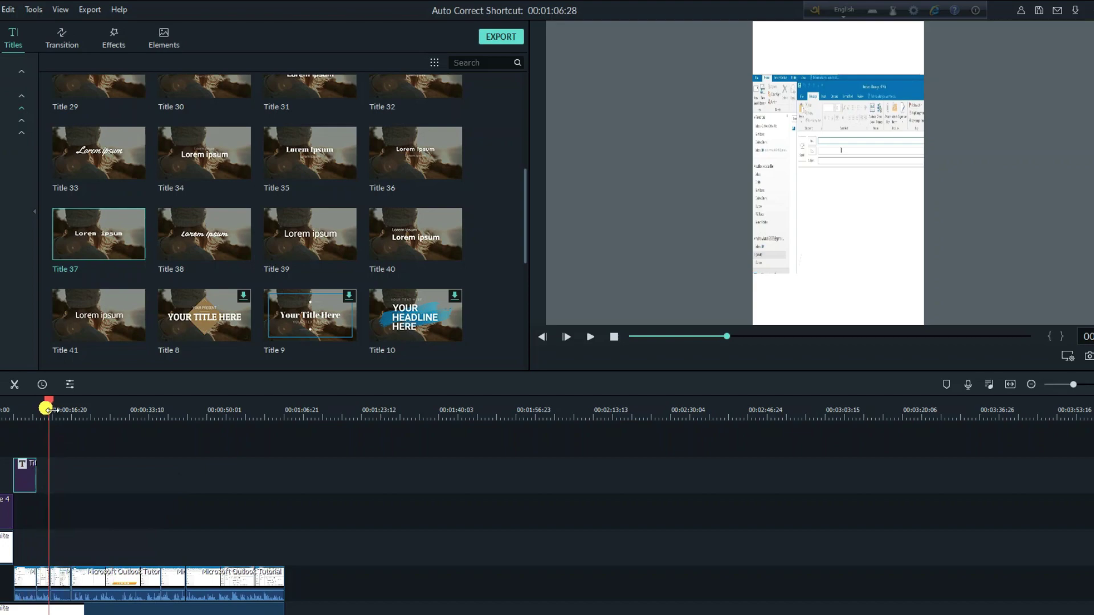
{"action": "left_click_drag", "start_coordinate": [47, 402], "coordinate": [36, 403]}
{"action": "right_click", "coordinate": [47, 476]}
{"action": "left_click", "coordinate": [67, 512]}
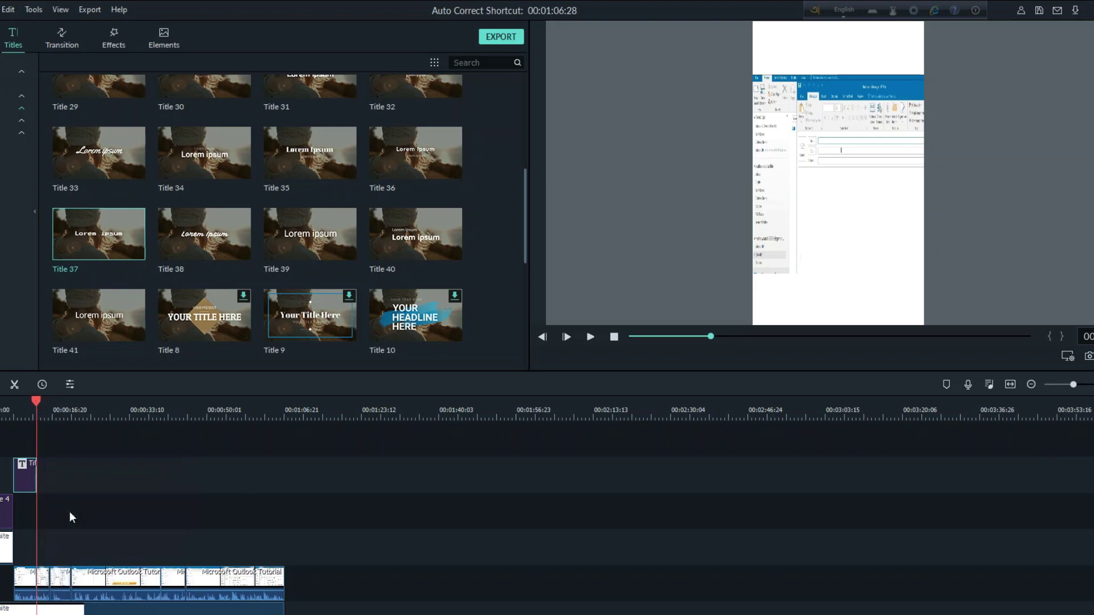
Paste further Title 37 copies end to end across the whole video and trim the last one to the video's end.
{"action": "right_click", "coordinate": [69, 468]}
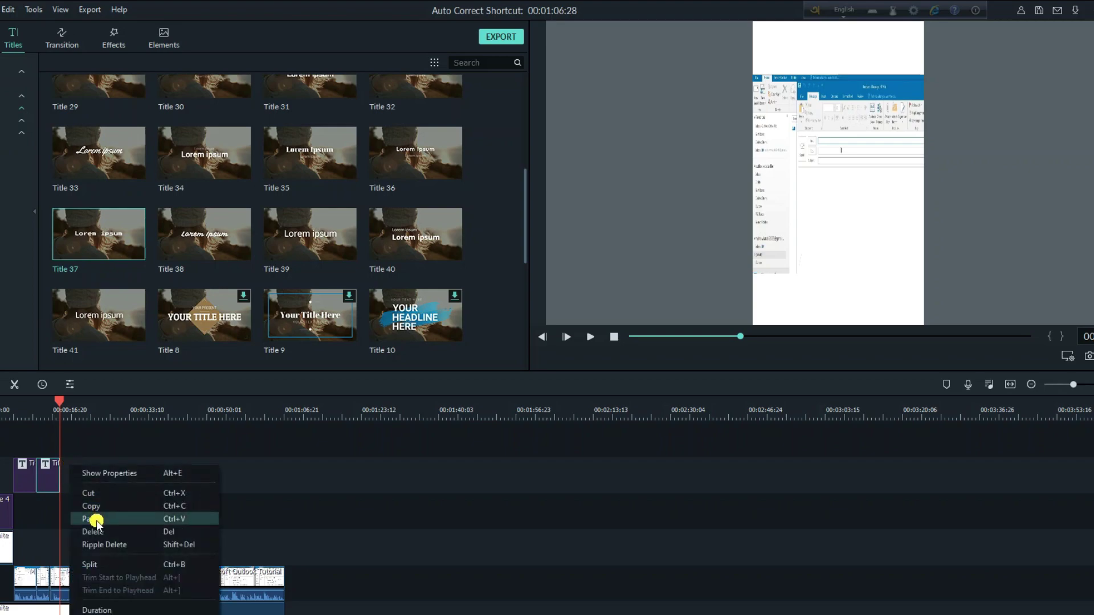
{"action": "left_click", "coordinate": [95, 519]}
{"action": "right_click", "coordinate": [88, 467]}
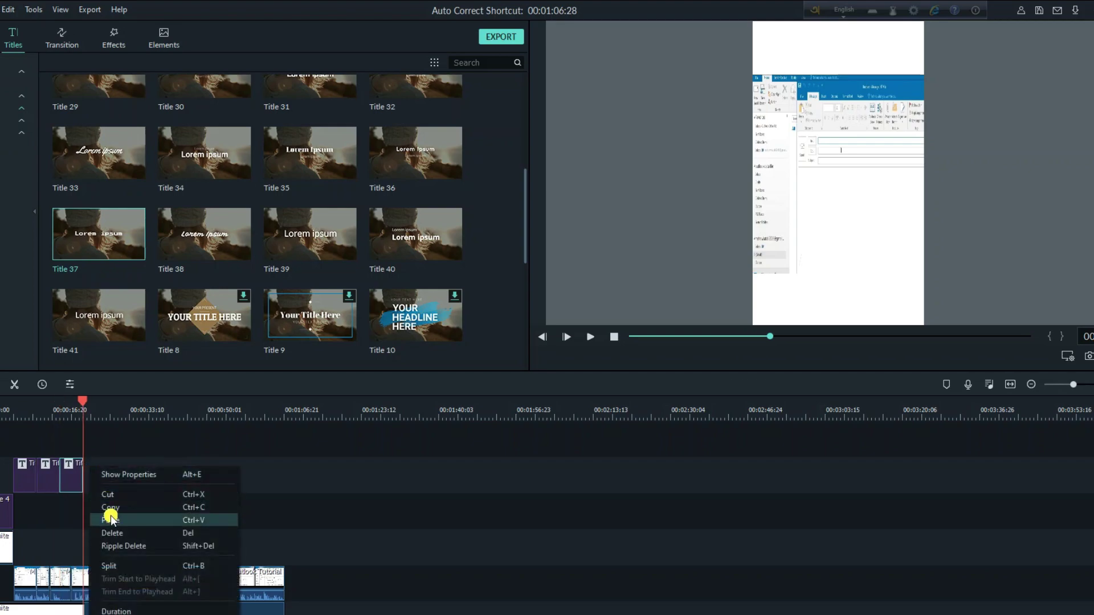
{"action": "left_click", "coordinate": [113, 520]}
{"action": "right_click", "coordinate": [112, 473]}
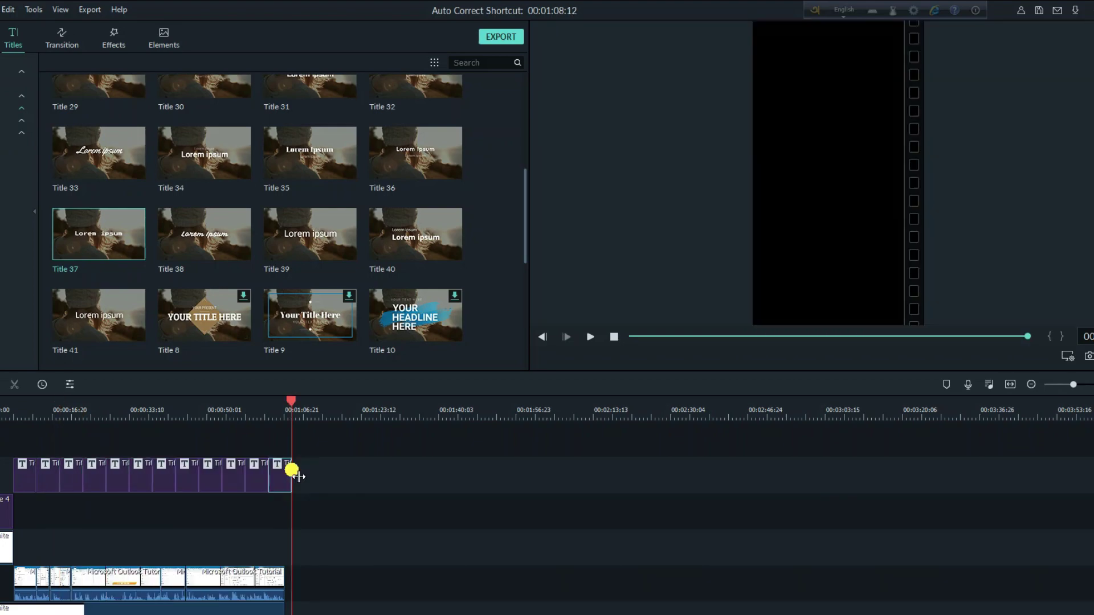
{"action": "left_click_drag", "start_coordinate": [291, 469], "coordinate": [293, 477]}
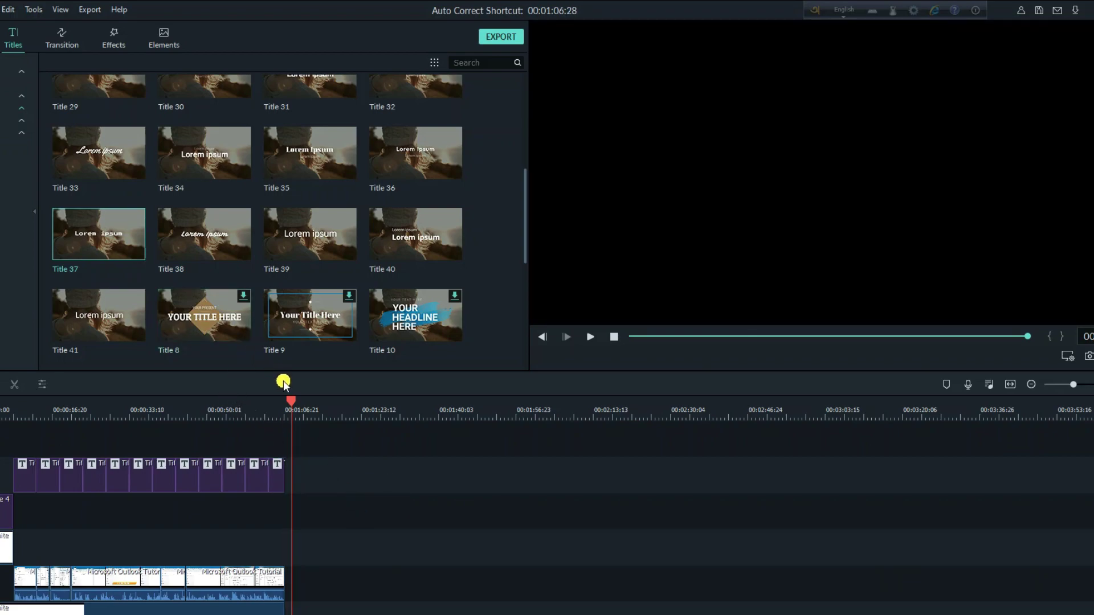
Play back the start of the tutorial section to check how the repeated titles look.
{"action": "mouse_move", "coordinate": [290, 399]}
{"action": "left_mouse_down"}
{"action": "mouse_move", "coordinate": [156, 440]}
{"action": "mouse_move", "coordinate": [17, 454]}
{"action": "left_mouse_up"}
{"action": "left_click", "coordinate": [90, 457]}
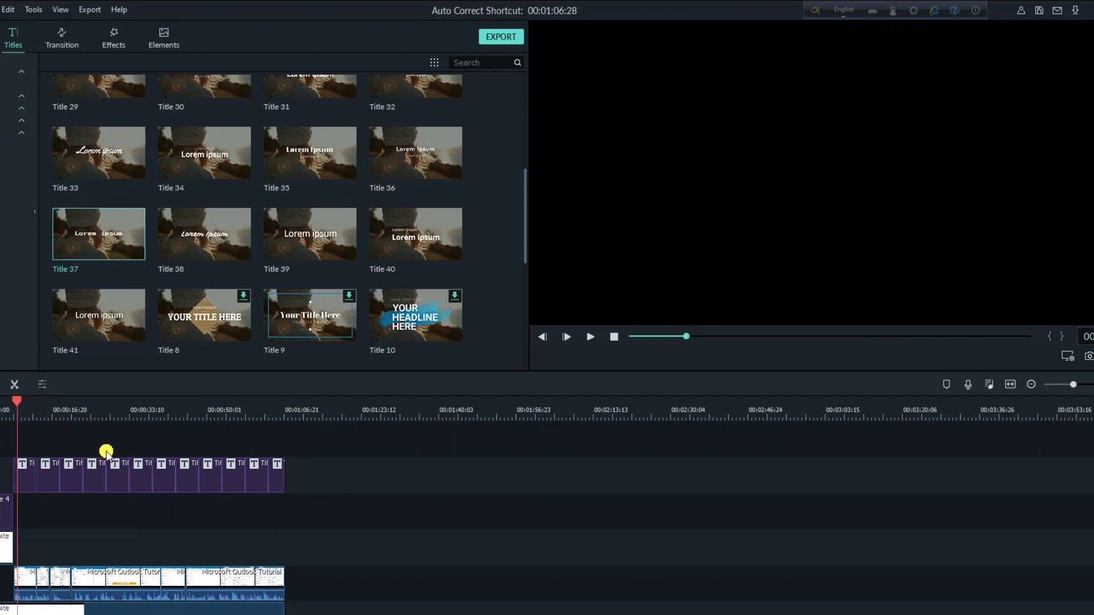
{"action": "key", "text": "space"}
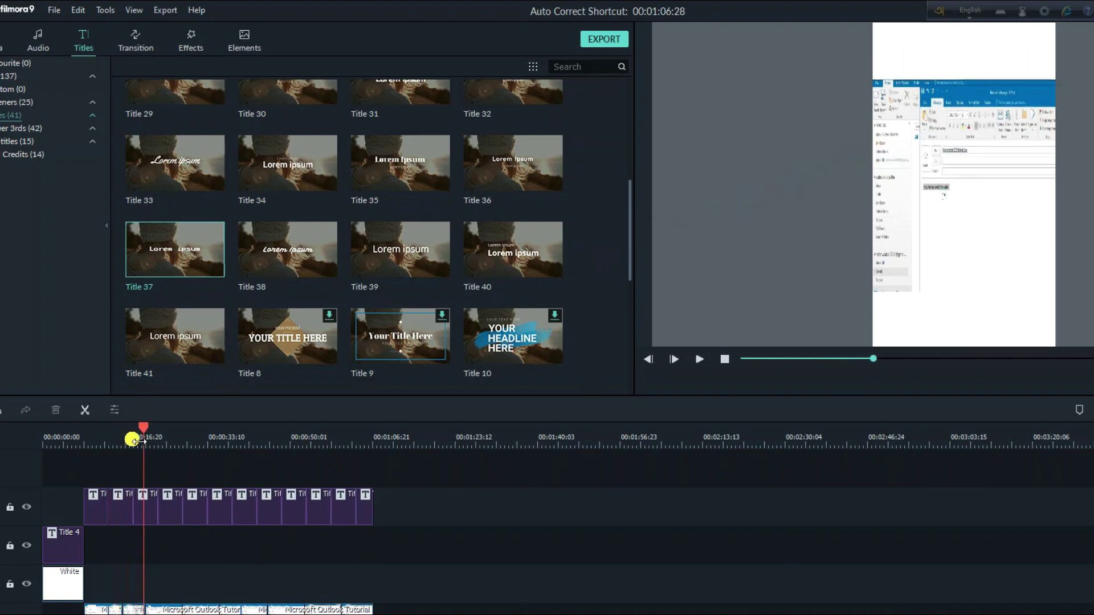
{"action": "left_click_drag", "start_coordinate": [142, 426], "coordinate": [103, 439]}
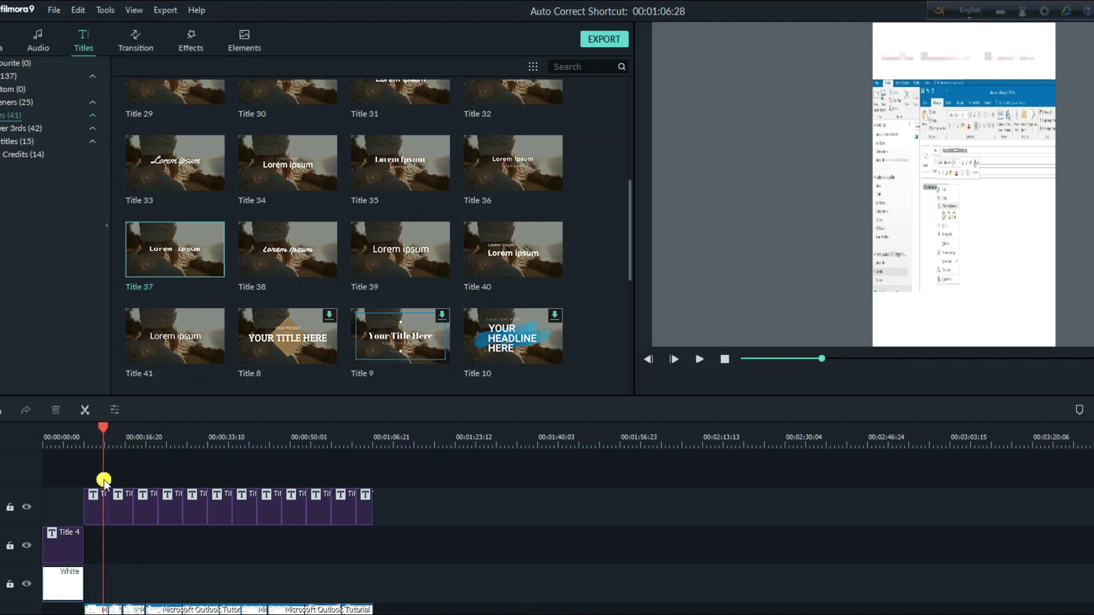
Apply the Type Writer text animation to the second Title 37 clip.
{"action": "double_click", "coordinate": [114, 498]}
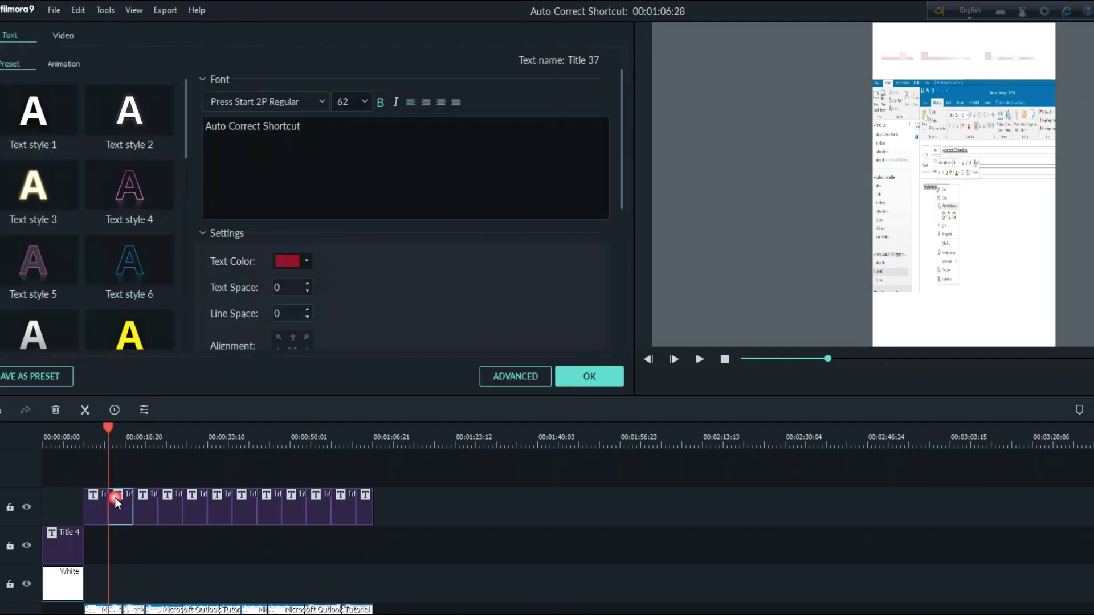
{"action": "left_click", "coordinate": [75, 61]}
{"action": "mouse_move", "coordinate": [64, 194]}
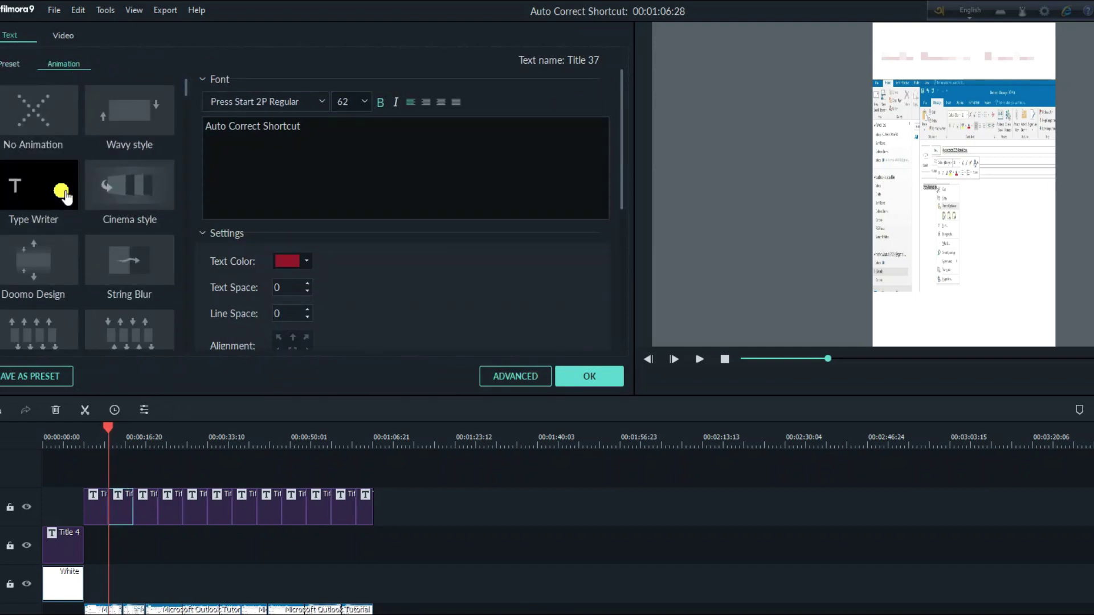
{"action": "left_click", "coordinate": [64, 196]}
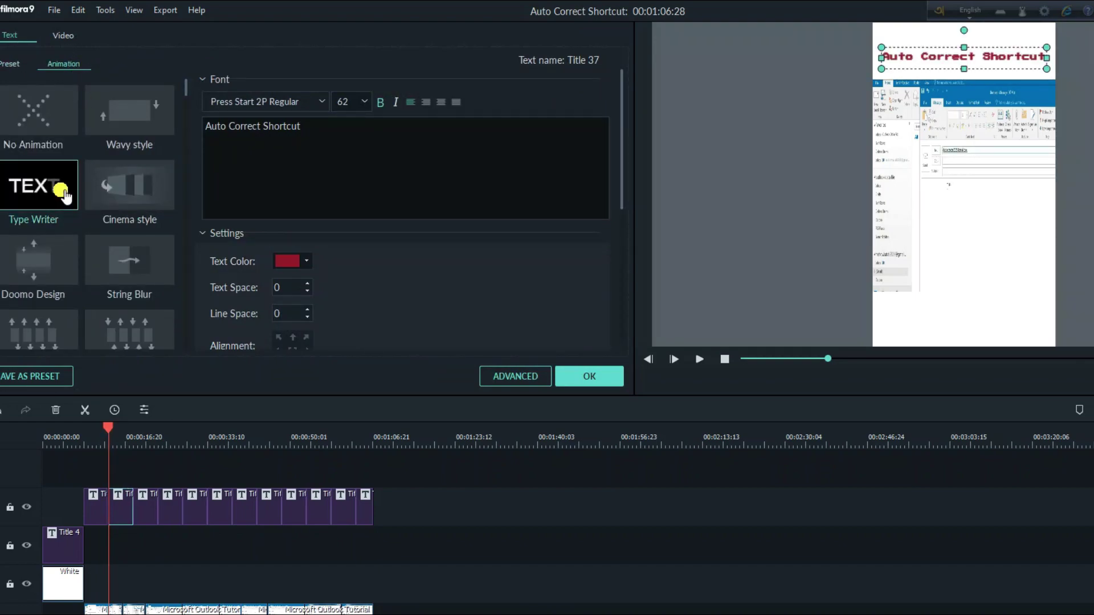
{"action": "left_click", "coordinate": [64, 196]}
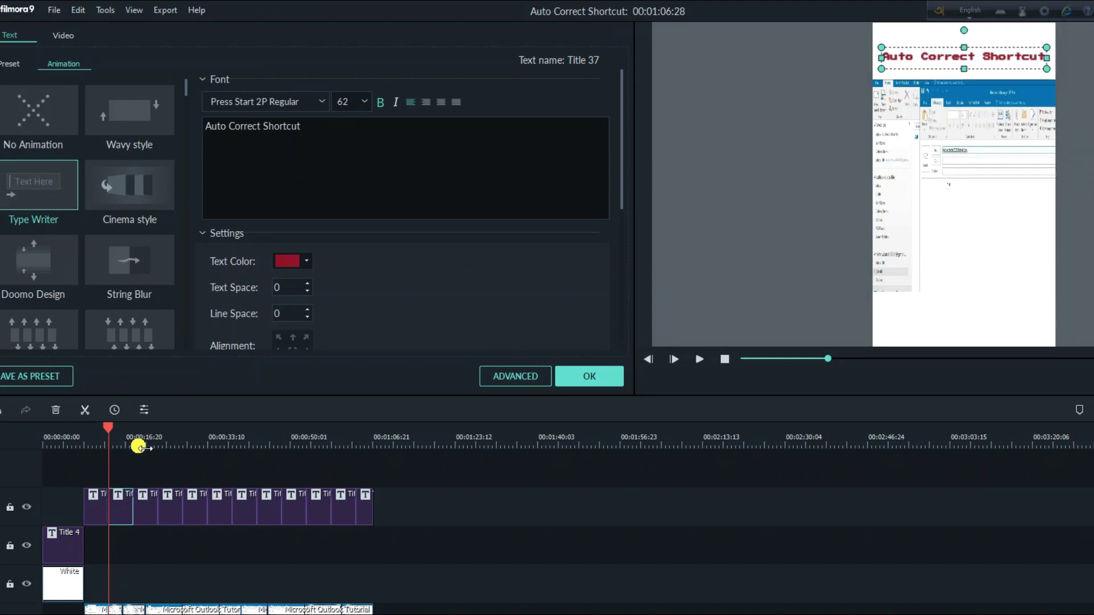
Apply the Cinema style animation to the third Title 37 clip and Doomo Design to the fourth.
{"action": "left_click", "coordinate": [151, 500]}
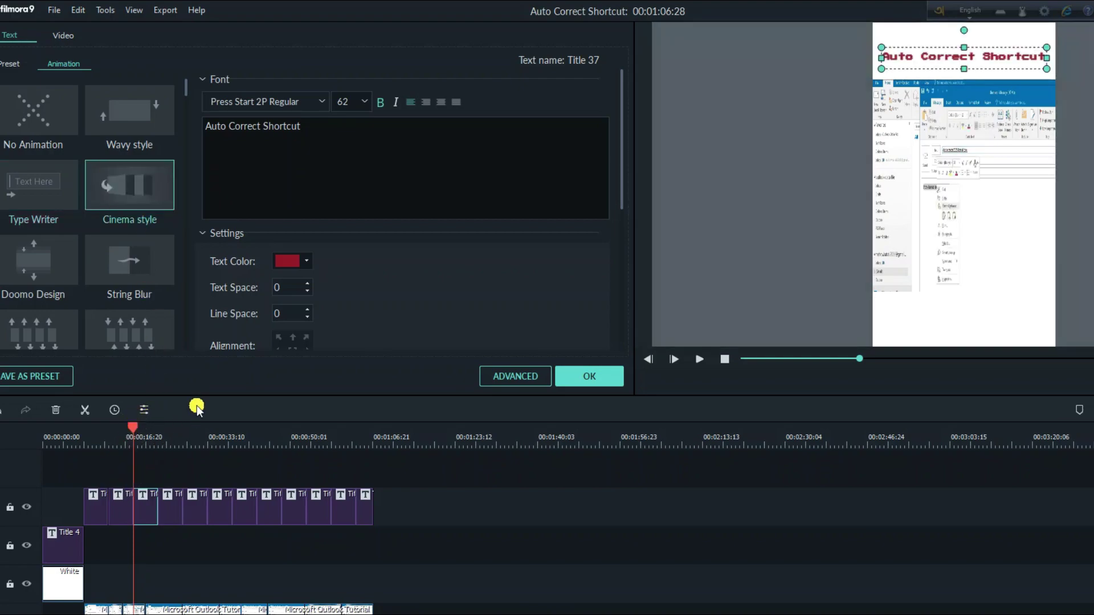
{"action": "left_click", "coordinate": [163, 497]}
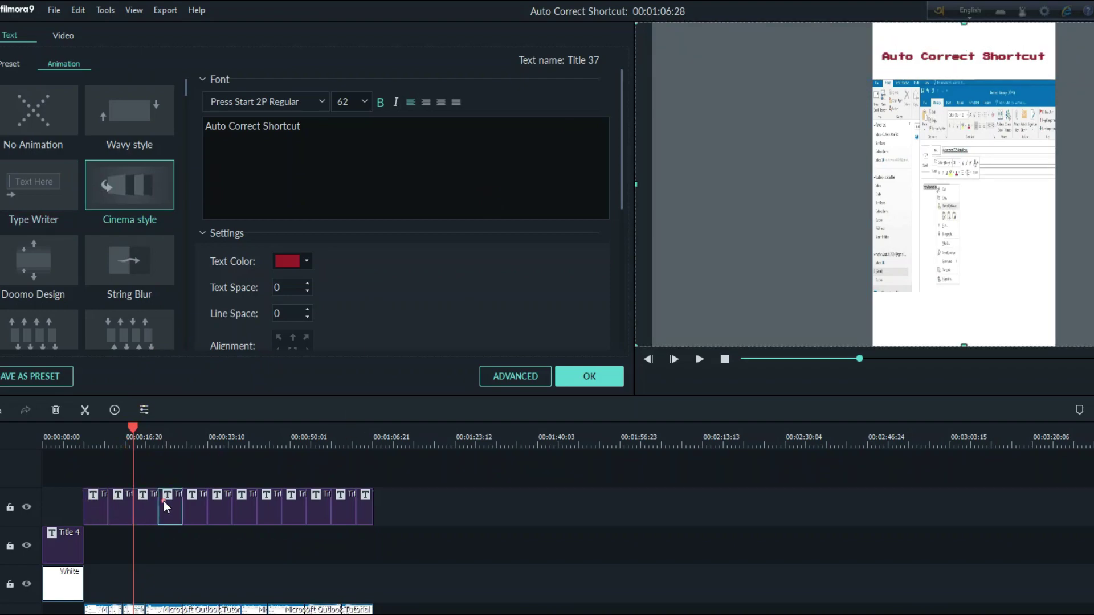
{"action": "double_click", "coordinate": [48, 264]}
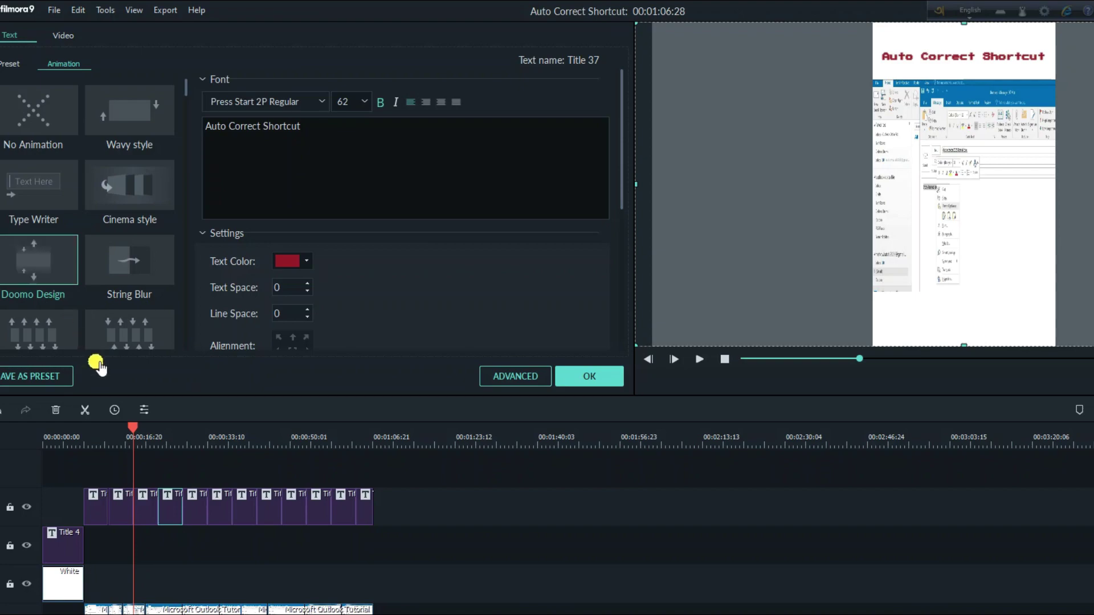
Assign text animations to the following title clips, using Up Dir Insert for the second-to-last one, and accept the title edits.
{"action": "left_click", "coordinate": [191, 504]}
{"action": "left_click", "coordinate": [347, 506]}
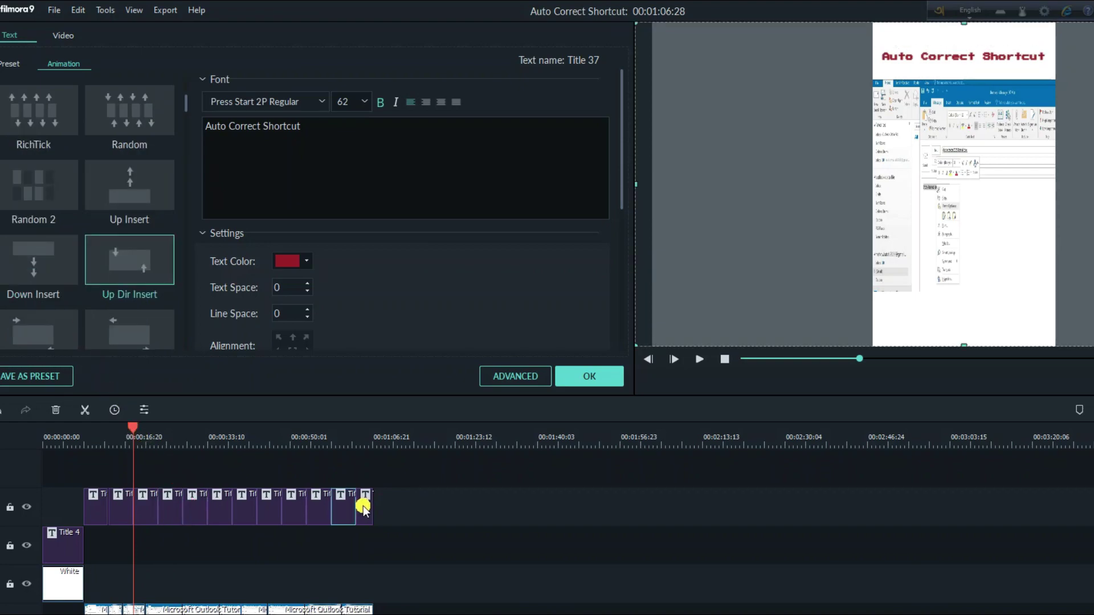
{"action": "left_click", "coordinate": [590, 378]}
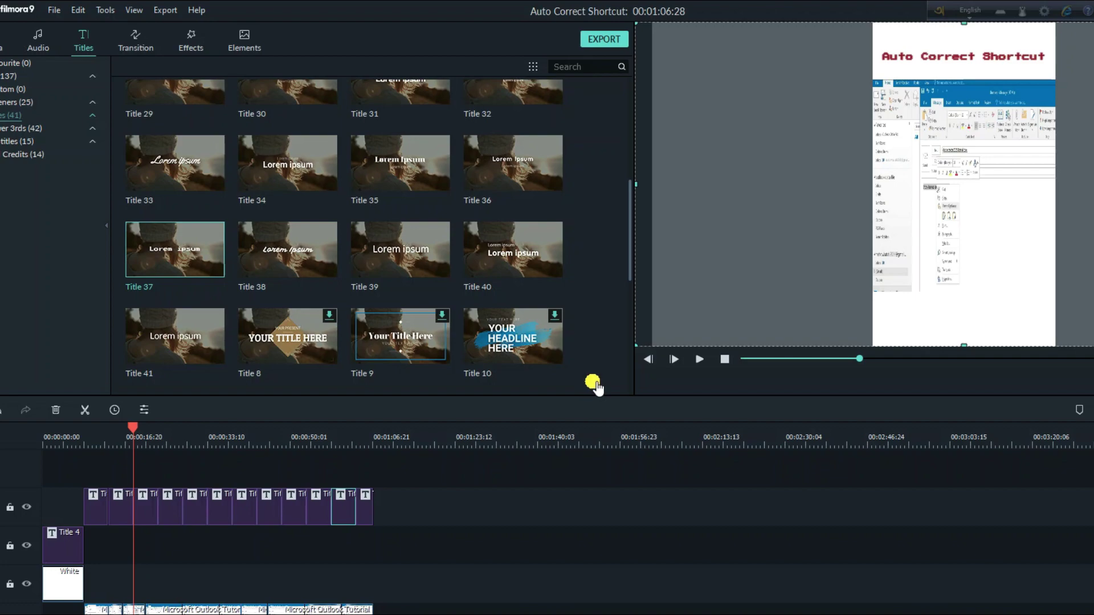
Export the video as an MP4 named "Auto Correct Shortcut in Outlook" and locate the file in its output folder.
{"action": "left_click", "coordinate": [618, 40]}
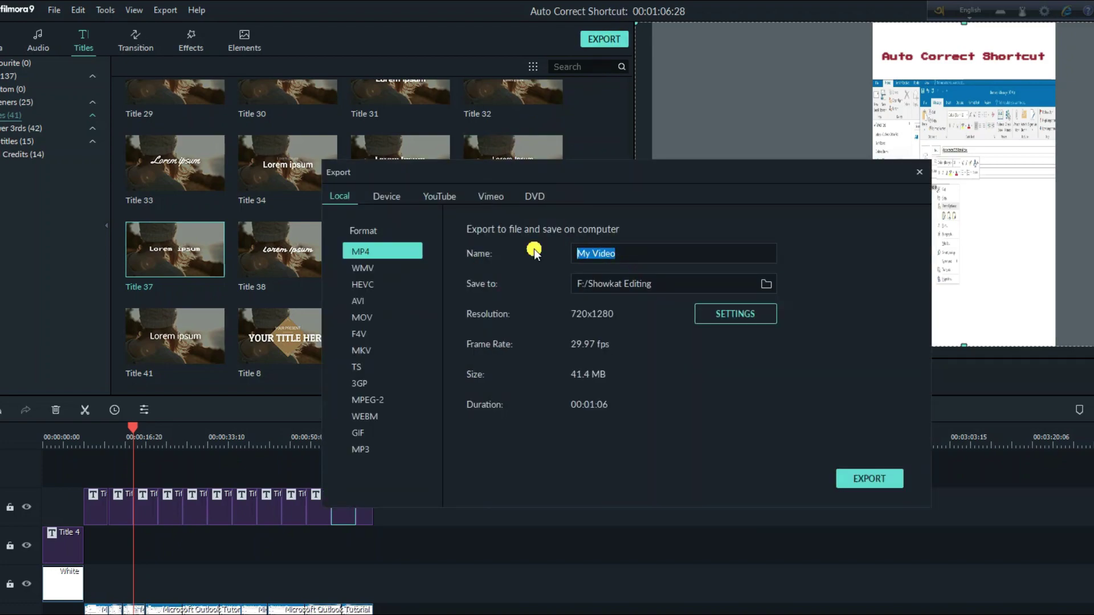
{"action": "type", "text": "Auto Correct Shortcut in Outlook"}
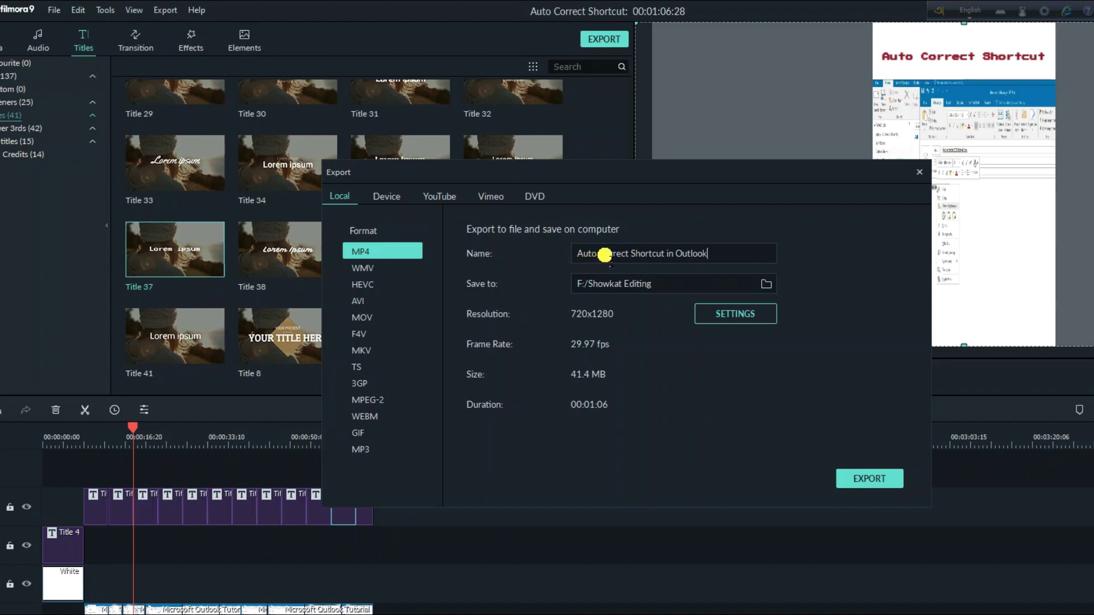
{"action": "left_click", "coordinate": [874, 482]}
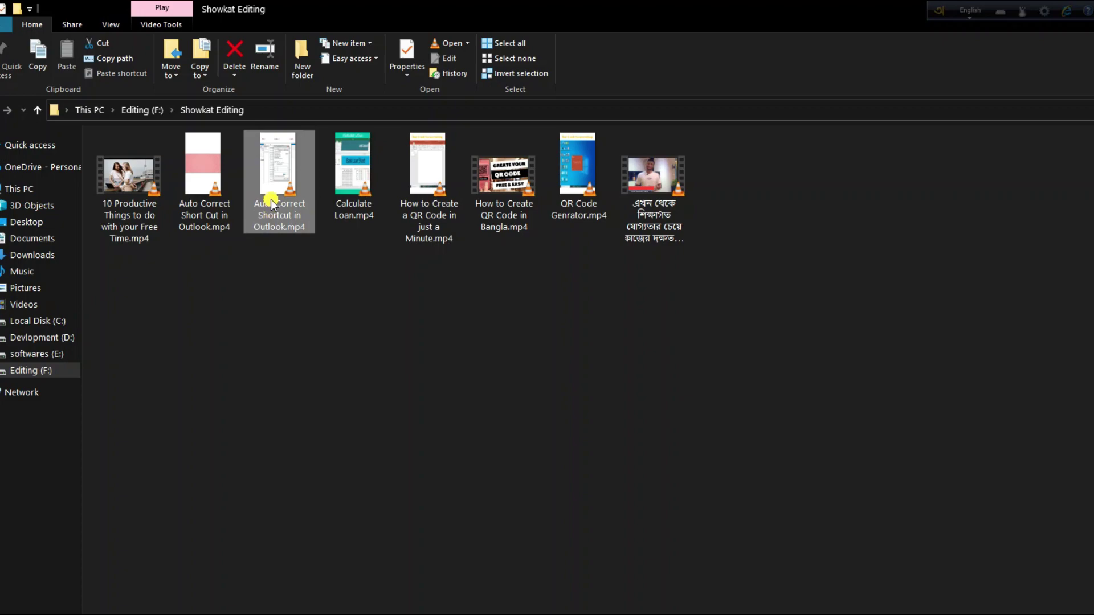
{"action": "mouse_move", "coordinate": [271, 210]}
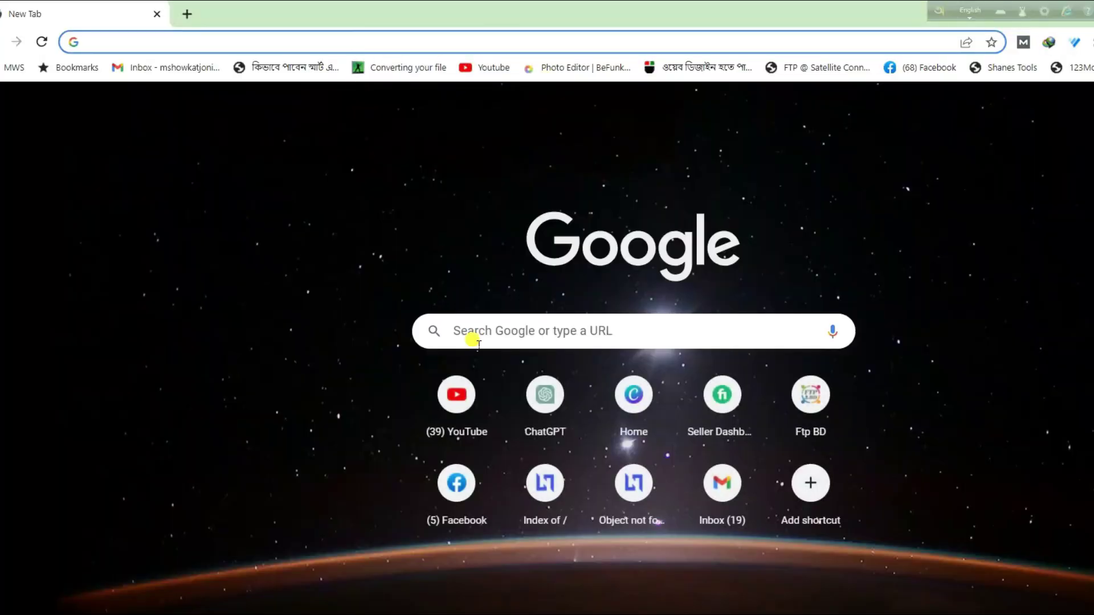
Switch to Canva and change the travel story template's text to "Auto Correct Shortcut" with "In Outlook" in the script line.
{"action": "left_click", "coordinate": [646, 397]}
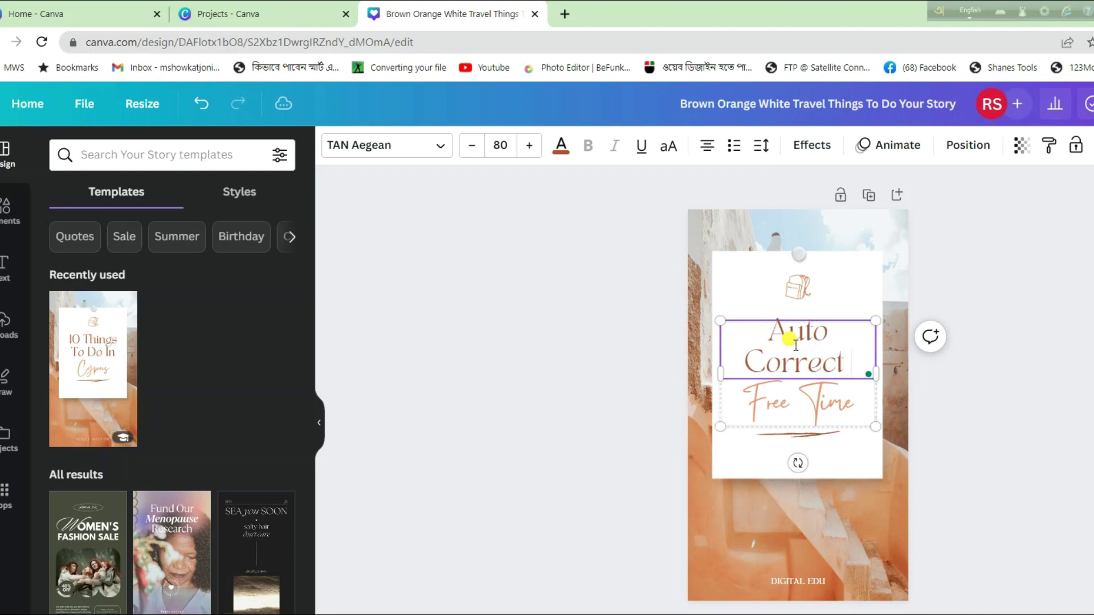
{"action": "type", "text": "Shor"}
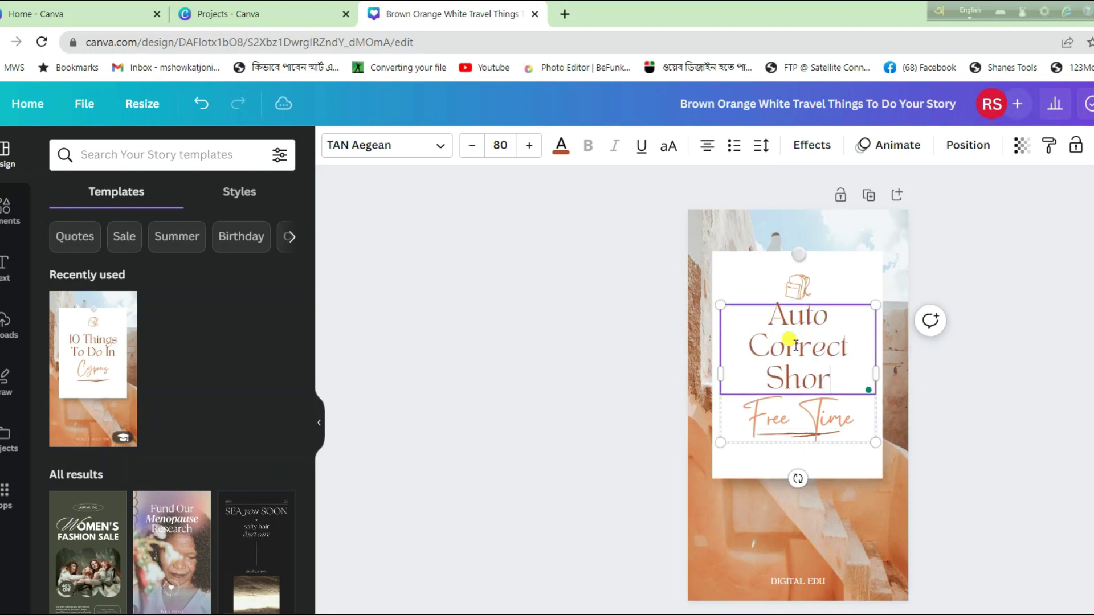
{"action": "type", "text": "tcut"}
{"action": "left_click", "coordinate": [863, 423]}
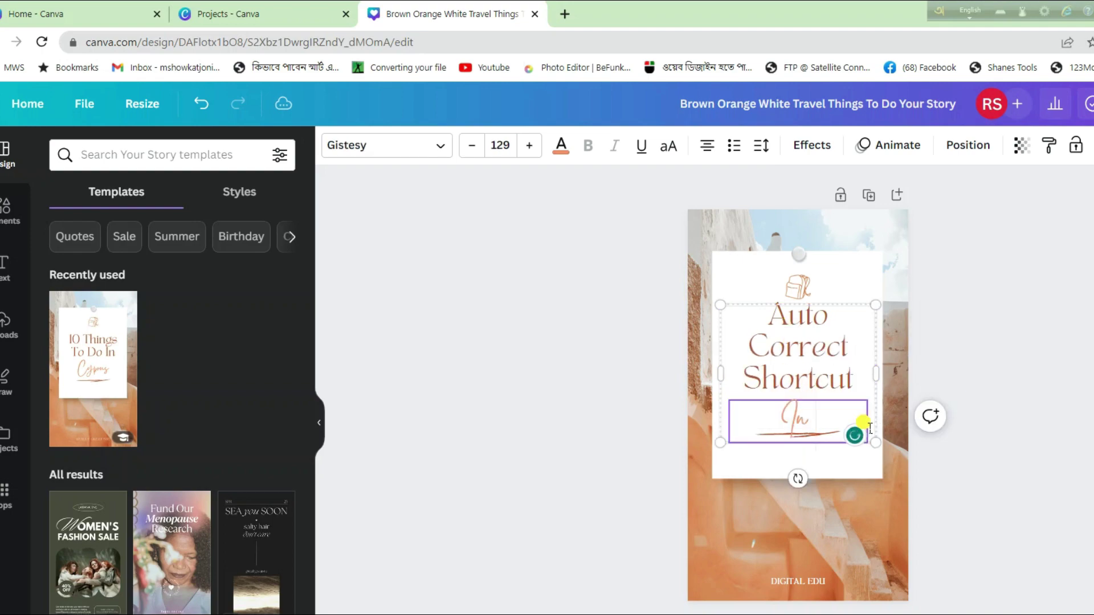
{"action": "type", "text": "In Outloo"}
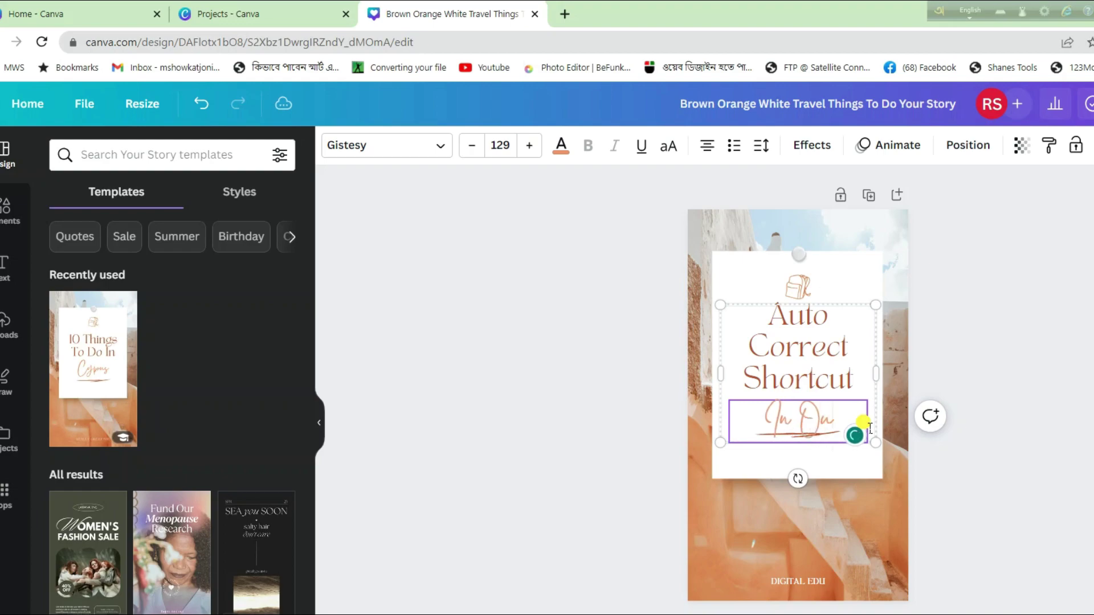
{"action": "type", "text": "k"}
Delete the small bag icon above the heading on the white card.
{"action": "left_click", "coordinate": [794, 290]}
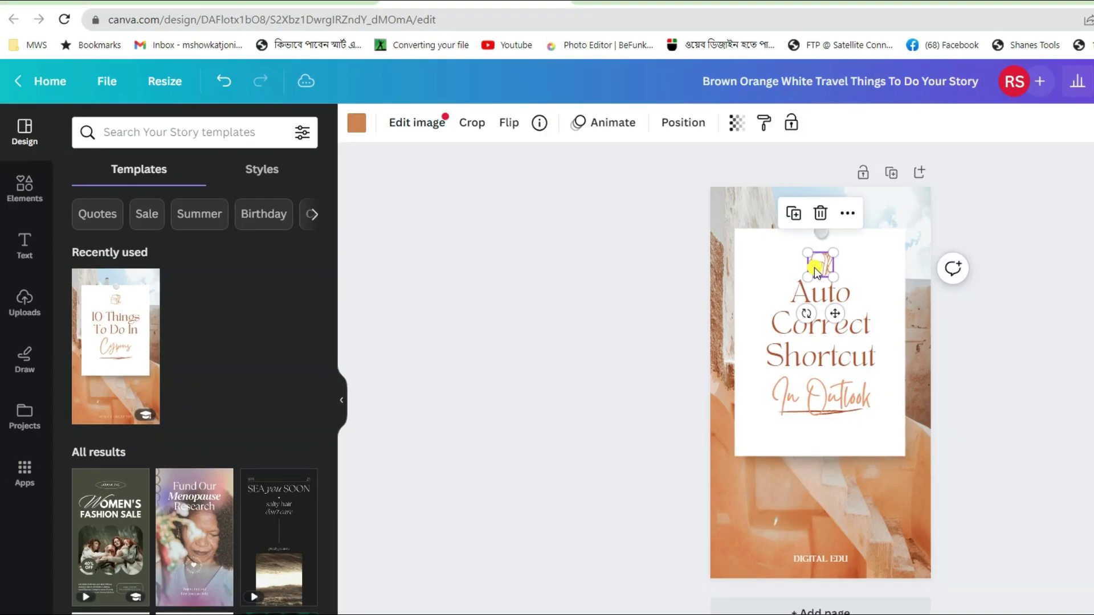
{"action": "left_click", "coordinate": [867, 264]}
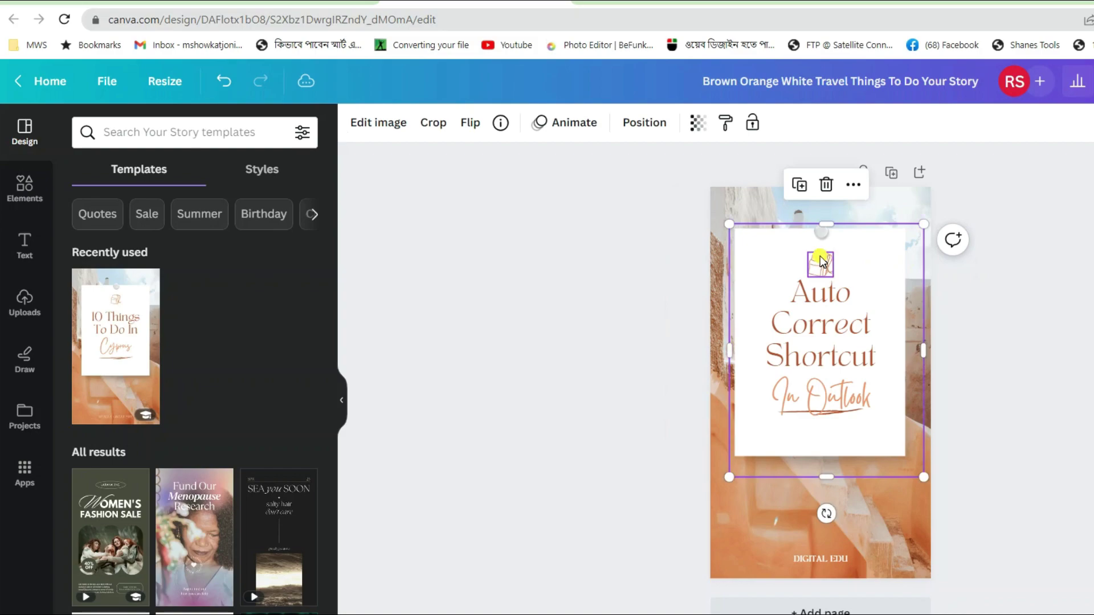
{"action": "left_click", "coordinate": [841, 267]}
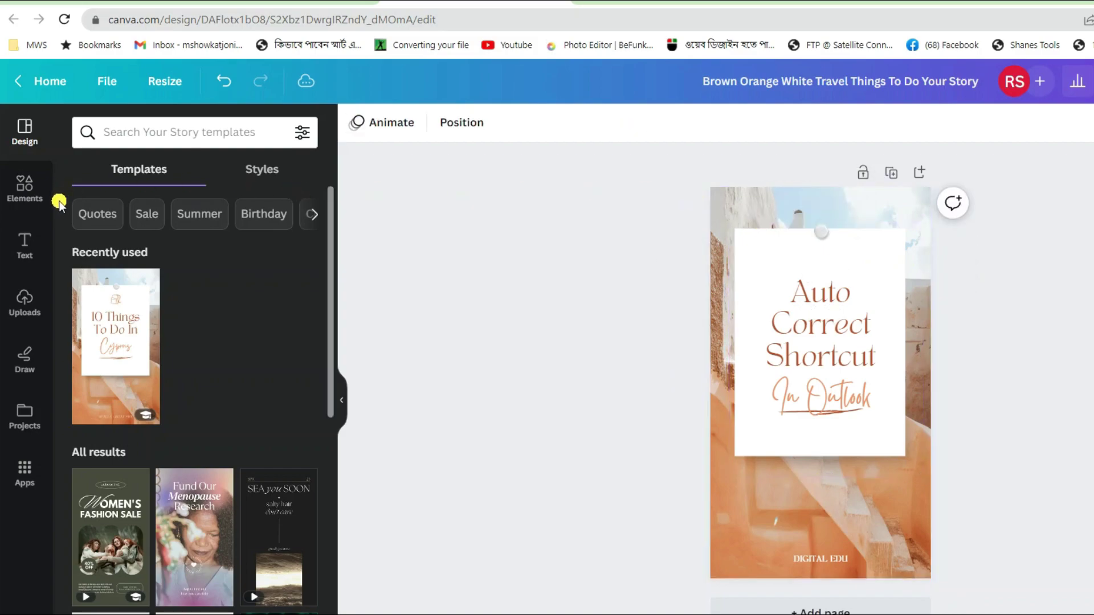
Search the elements for "outlook" and place the round blue Outlook icon, scaled small, above the heading on the white card.
{"action": "left_click", "coordinate": [42, 193]}
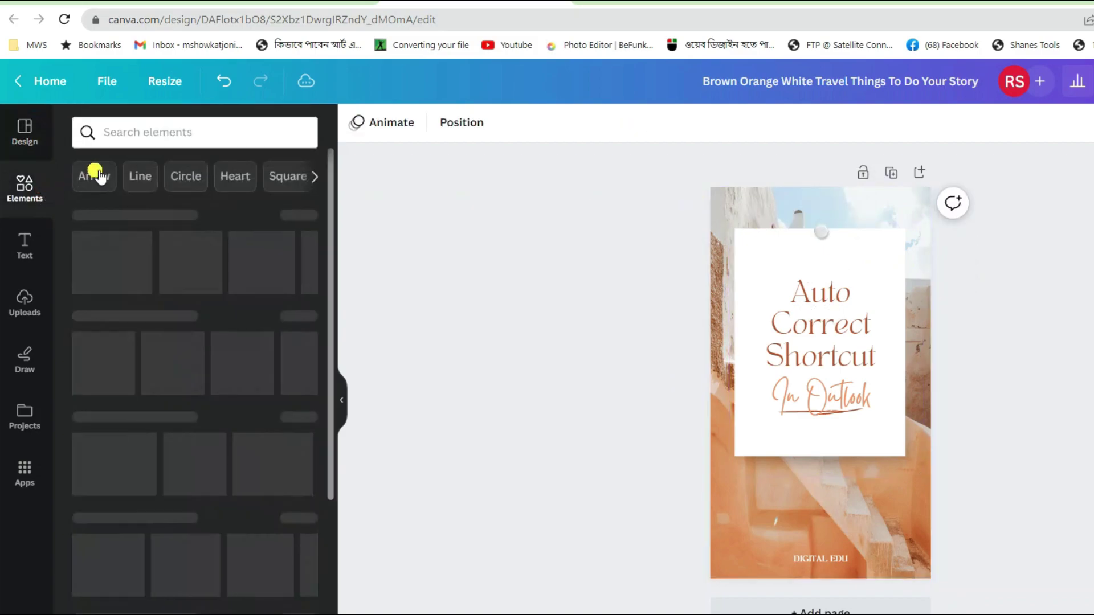
{"action": "left_click", "coordinate": [152, 132]}
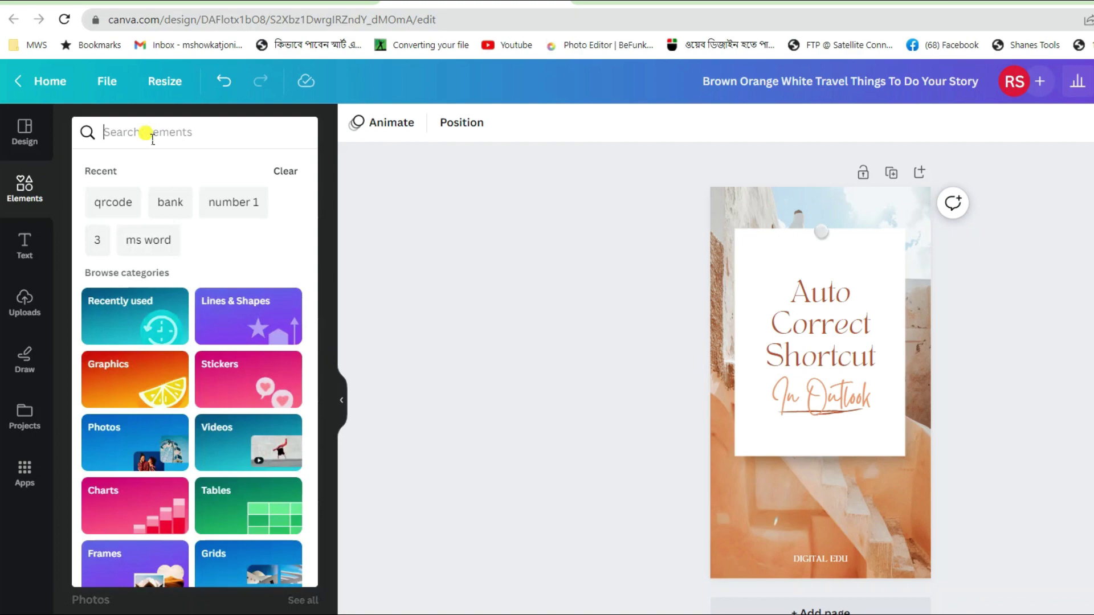
{"action": "type", "text": "out"}
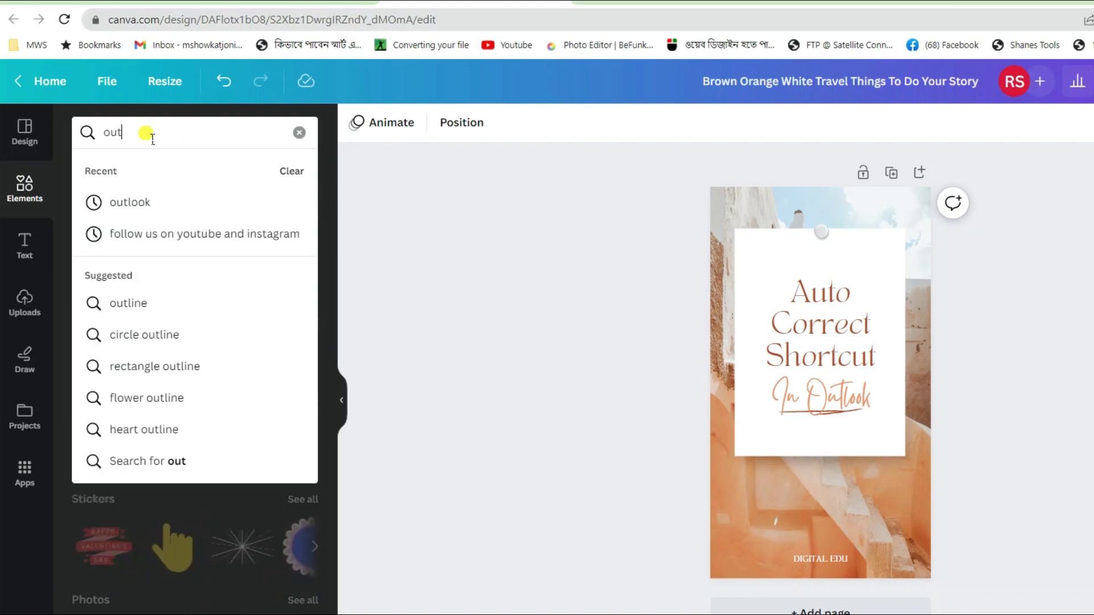
{"action": "left_click", "coordinate": [158, 217]}
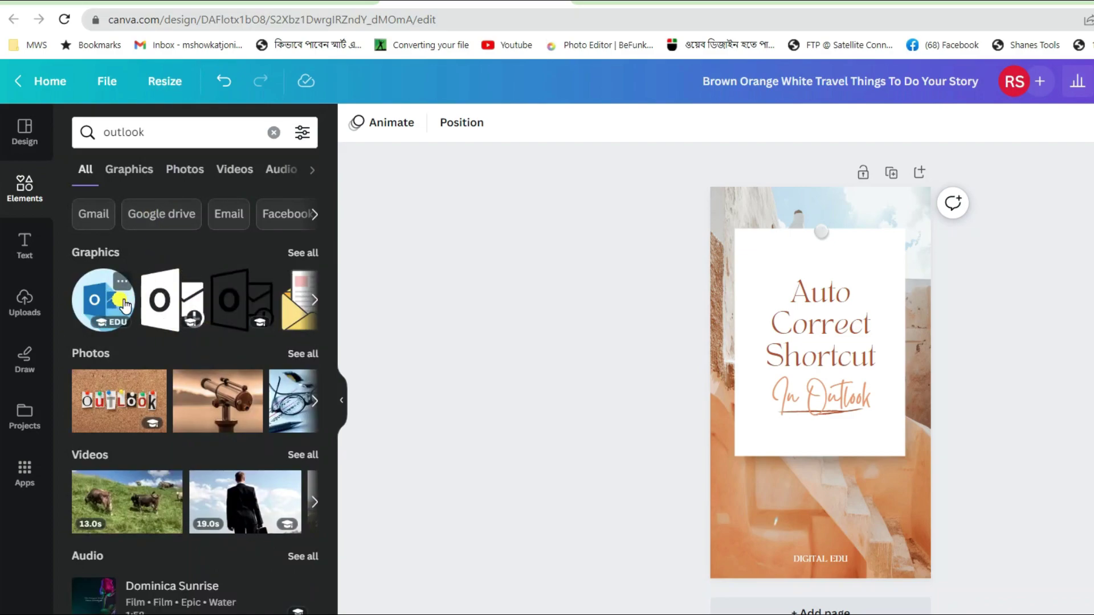
{"action": "left_click", "coordinate": [125, 306]}
{"action": "left_click_drag", "start_coordinate": [773, 433], "coordinate": [817, 257]}
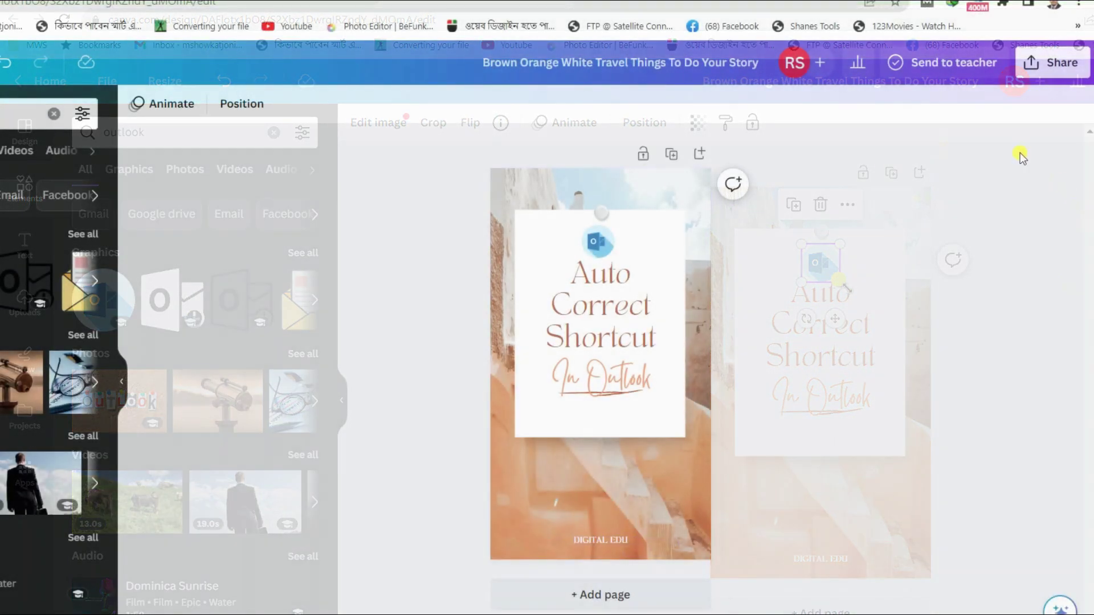
Download the finished cover design as a JPG at size 1 and quality 80.
{"action": "left_click", "coordinate": [1055, 64]}
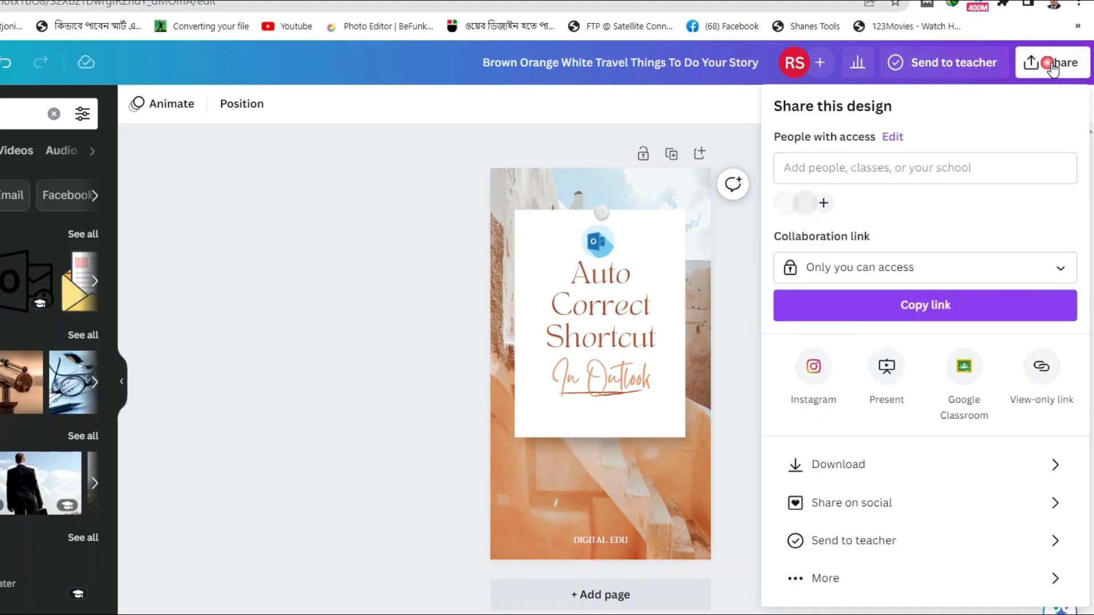
{"action": "left_click", "coordinate": [858, 481]}
{"action": "left_click", "coordinate": [830, 173]}
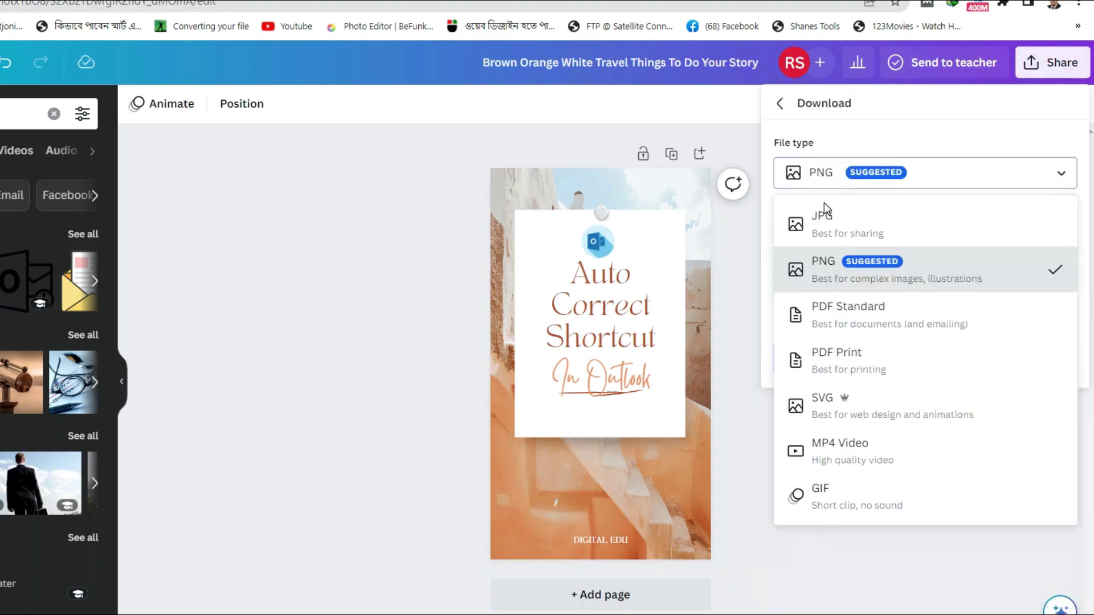
{"action": "left_click", "coordinate": [823, 216]}
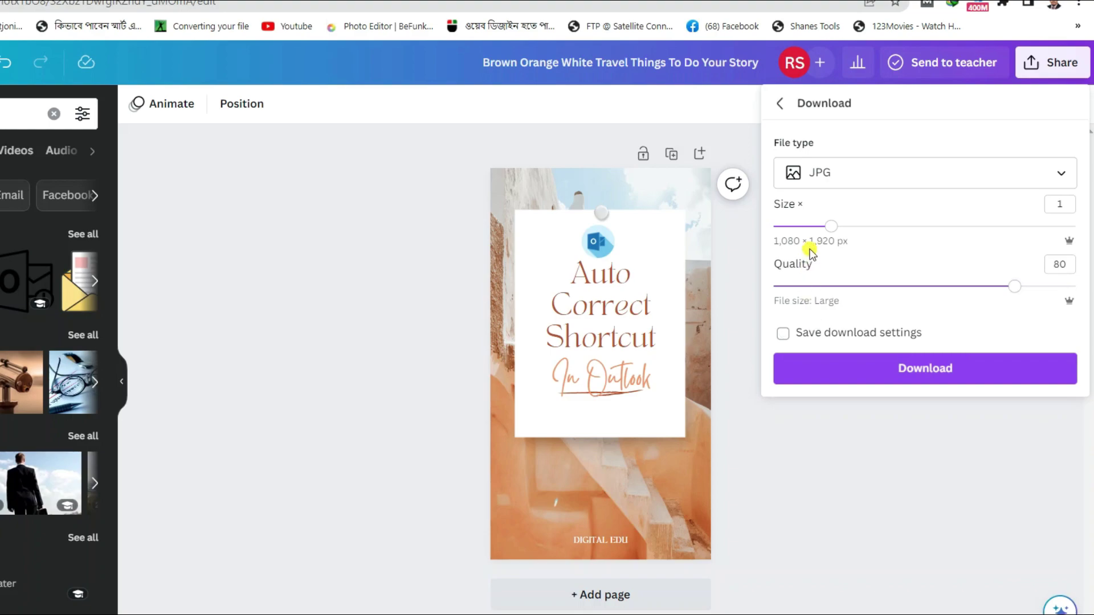
{"action": "left_click", "coordinate": [885, 370]}
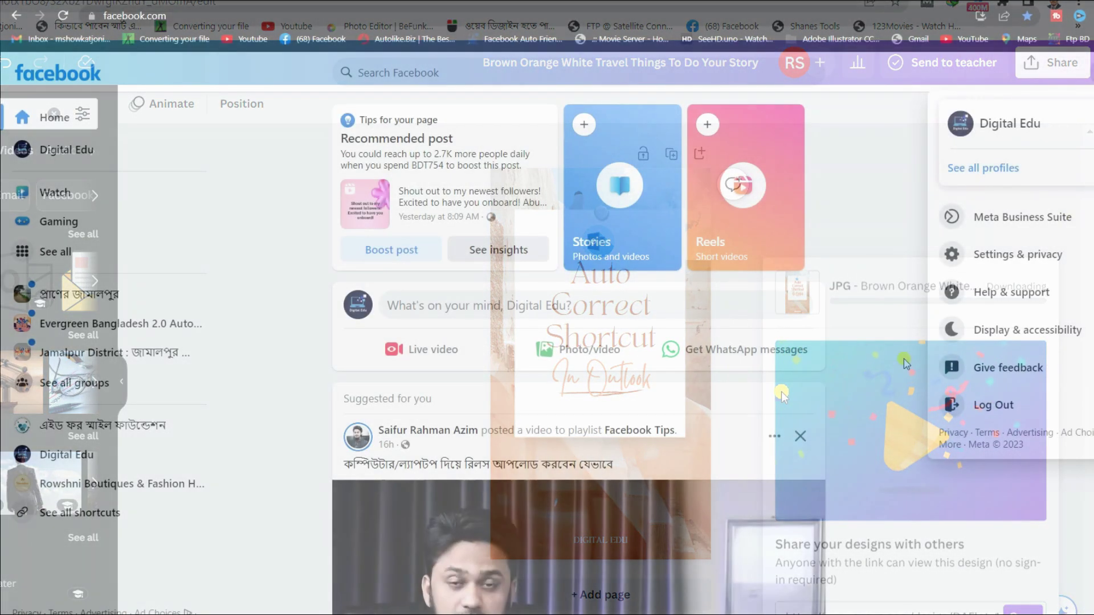
Switch to Facebook and start a new reel for the Digital Edu page in Meta Business Suite.
{"action": "left_click", "coordinate": [1085, 72]}
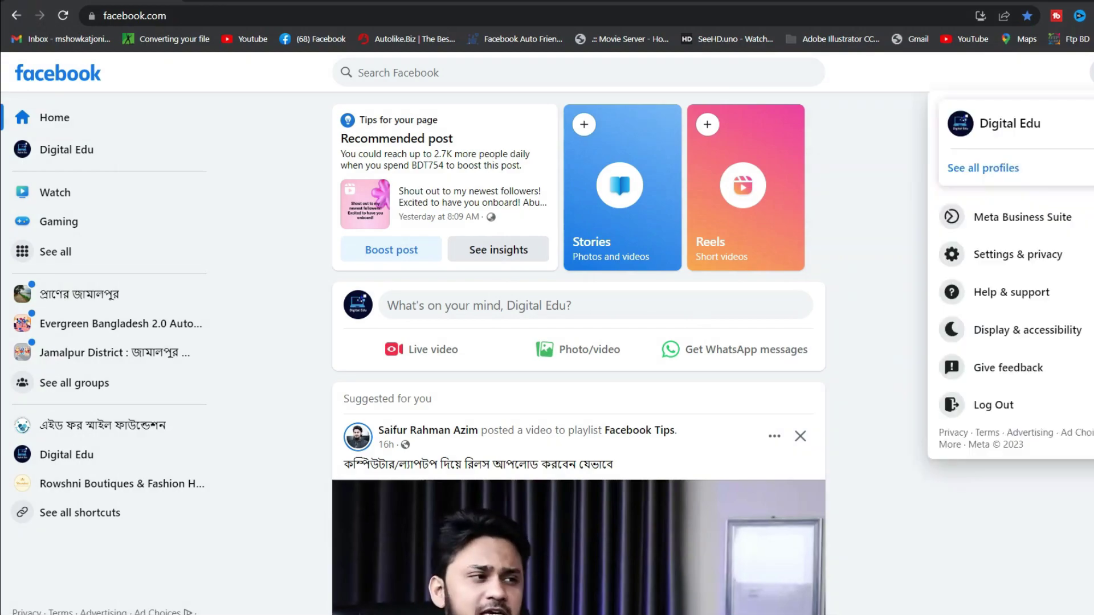
{"action": "left_click", "coordinate": [1046, 218]}
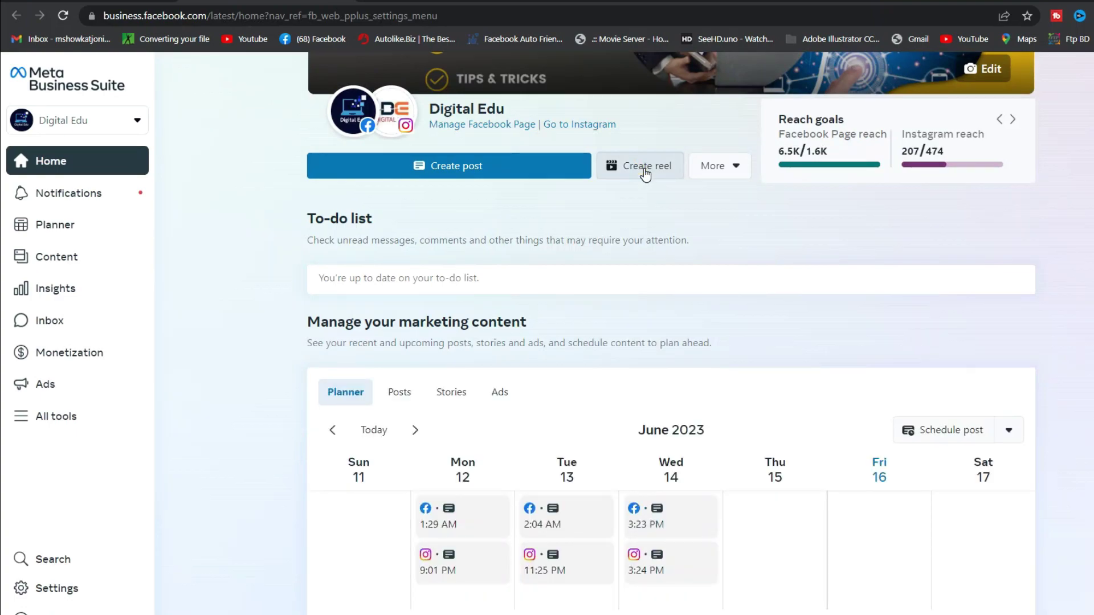
{"action": "left_click", "coordinate": [650, 174]}
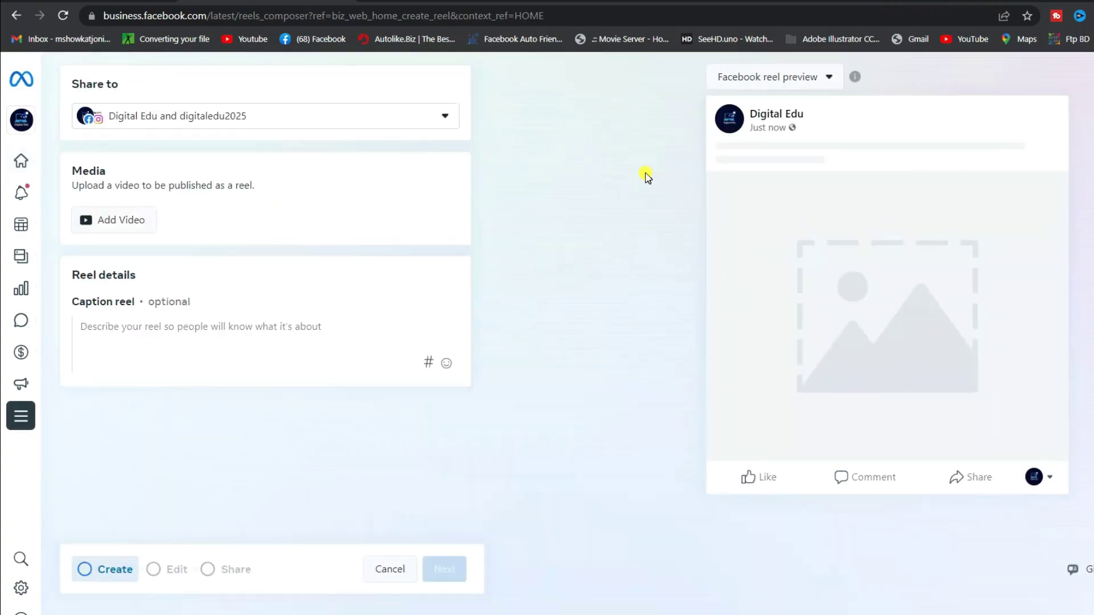
Add the video "Auto Correct Shortcut in Outlook.mp4" to the reel and pause its preview.
{"action": "left_click", "coordinate": [138, 225]}
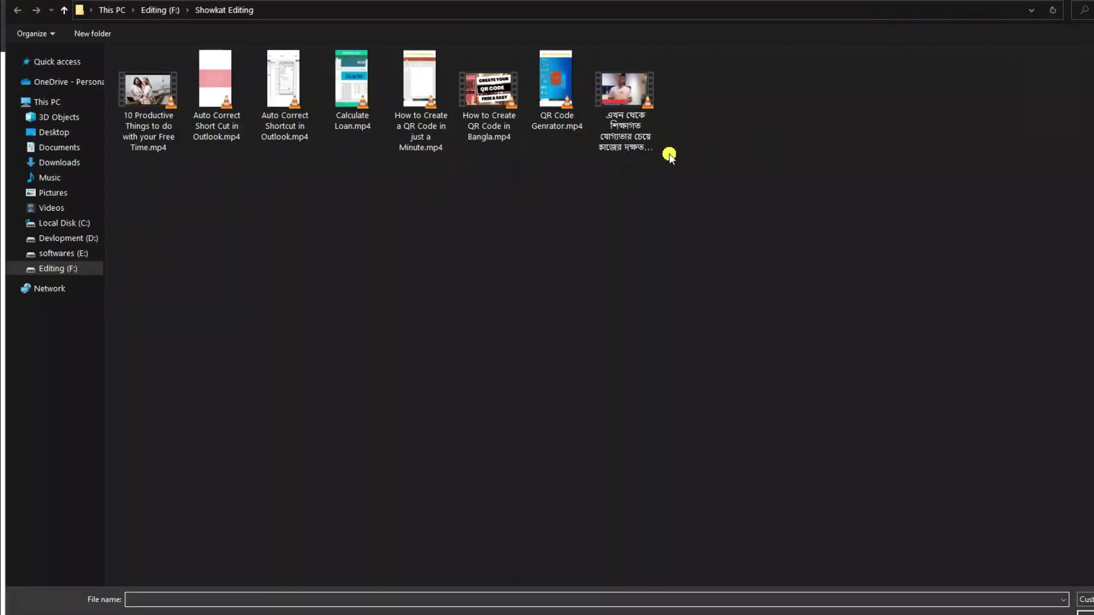
{"action": "double_click", "coordinate": [282, 118]}
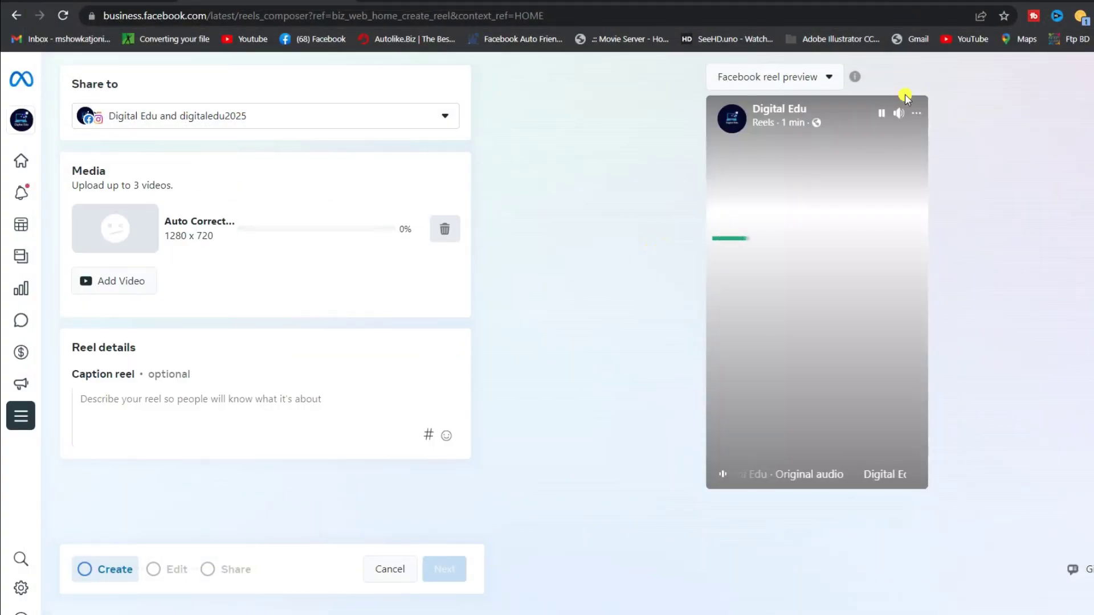
{"action": "left_click", "coordinate": [883, 115]}
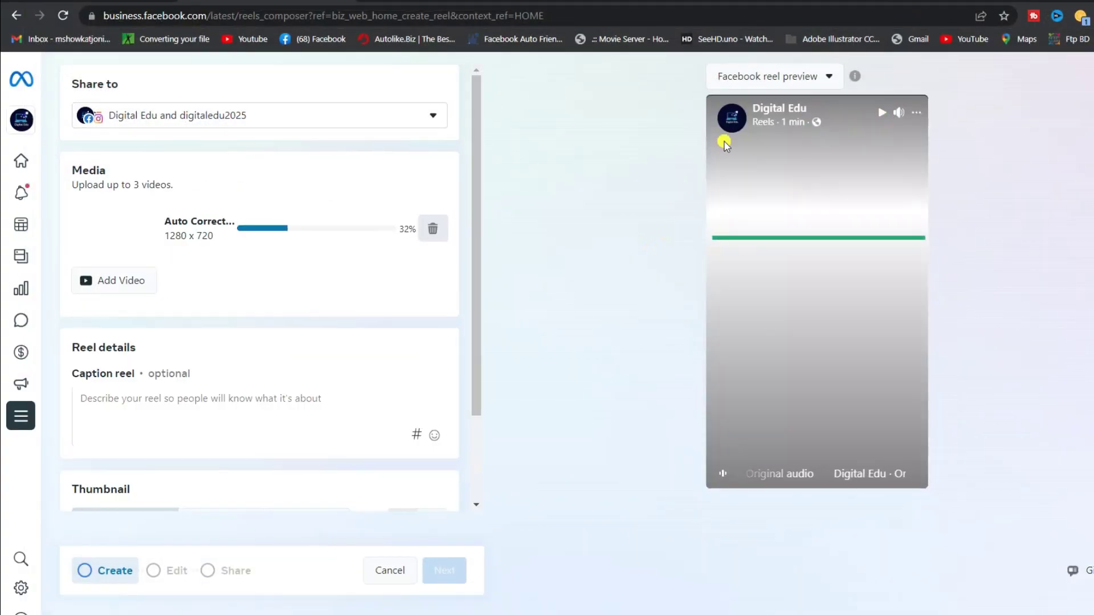